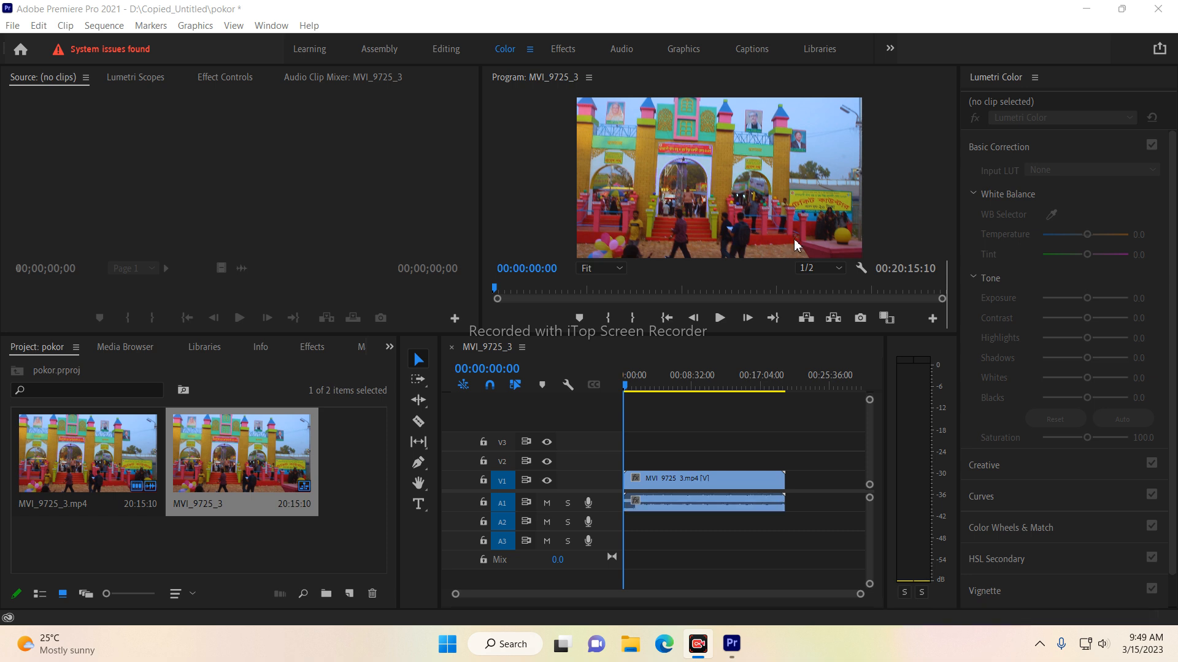
- Import the MVI_9288 video file into the project
{"action": "left_click", "coordinate": [380, 436]}
{"action": "right_click", "coordinate": [378, 435]}
{"action": "left_click", "coordinate": [443, 270]}
{"action": "scroll", "coordinate": [646, 363], "scroll_direction": "down", "scroll_amount": 5}
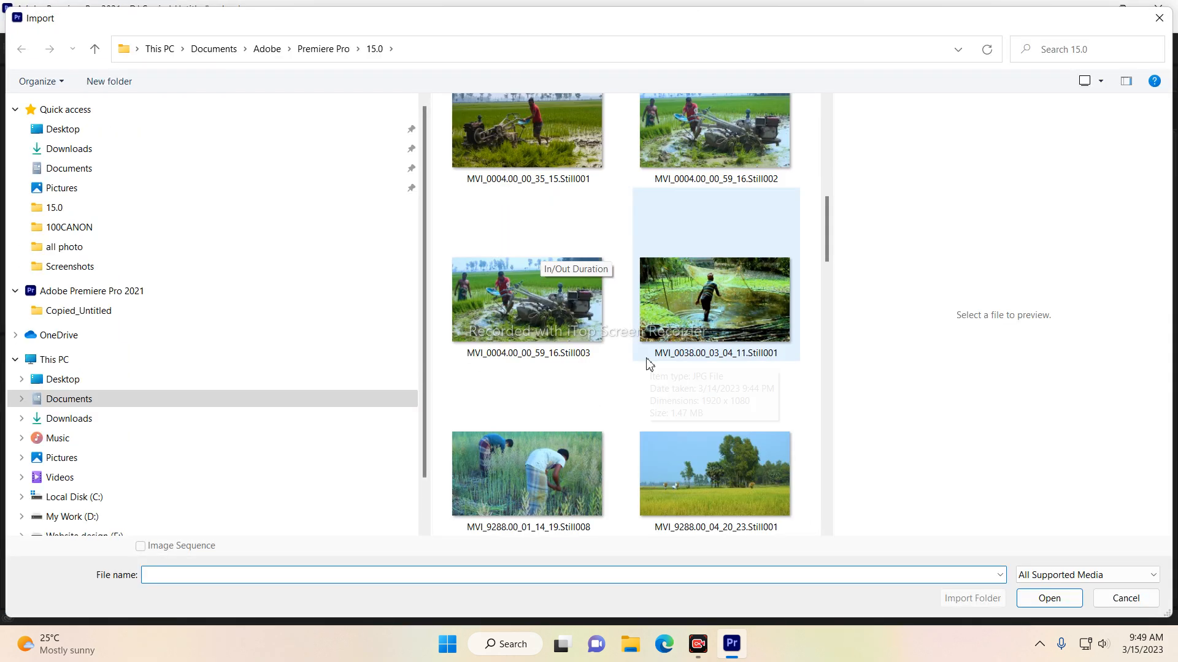
{"action": "left_click", "coordinate": [756, 464]}
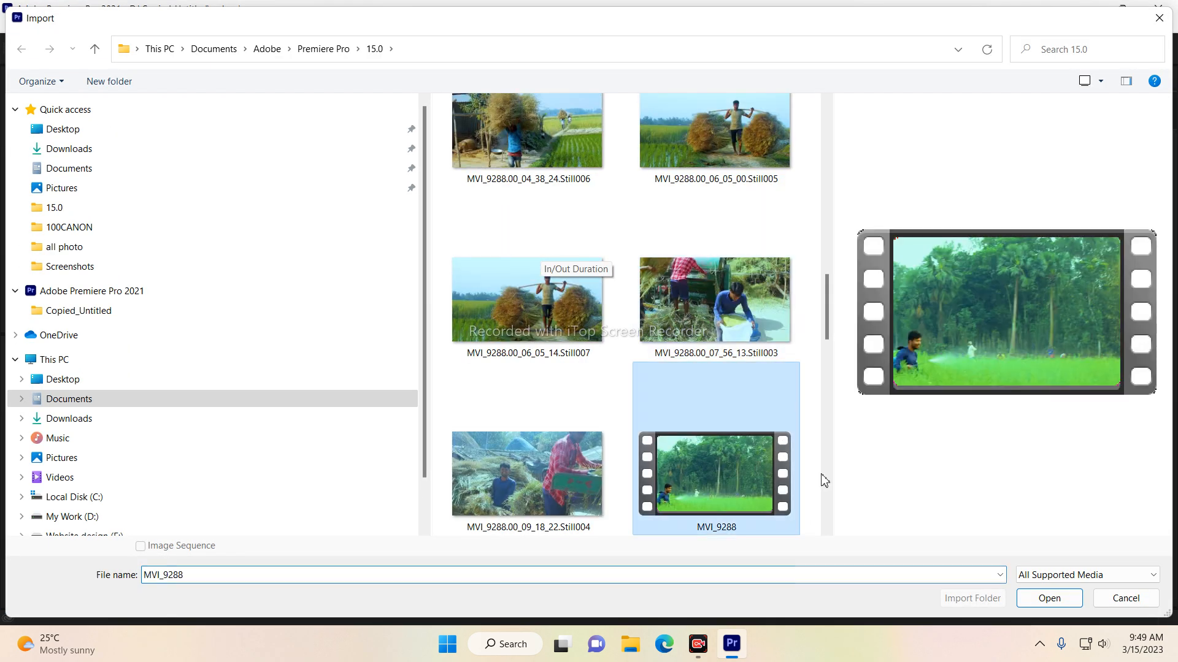
{"action": "left_click", "coordinate": [1048, 599]}
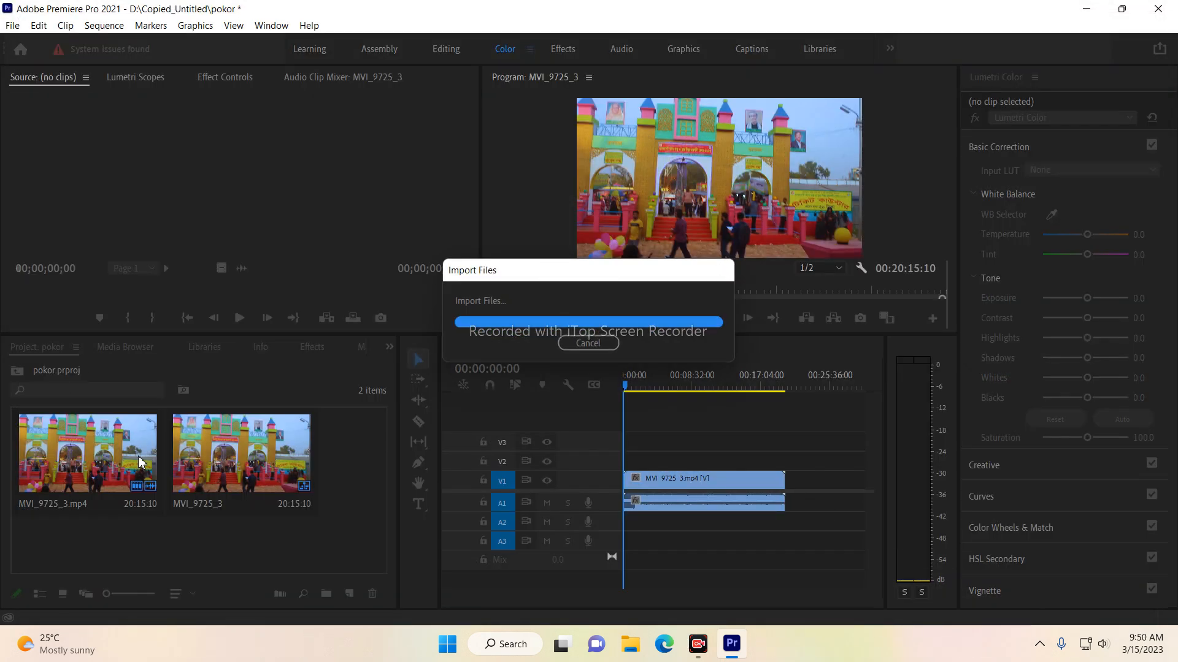
{"action": "left_click_drag", "start_coordinate": [611, 470], "coordinate": [805, 484]}
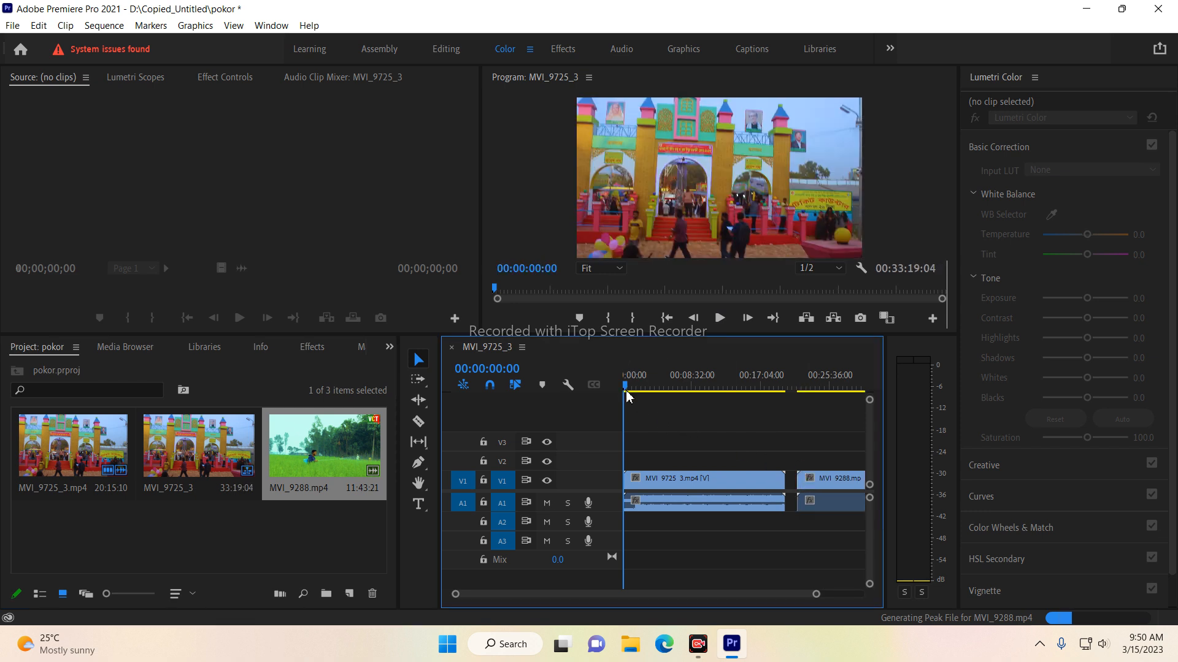
{"action": "left_click_drag", "start_coordinate": [801, 386], "coordinate": [661, 397]}
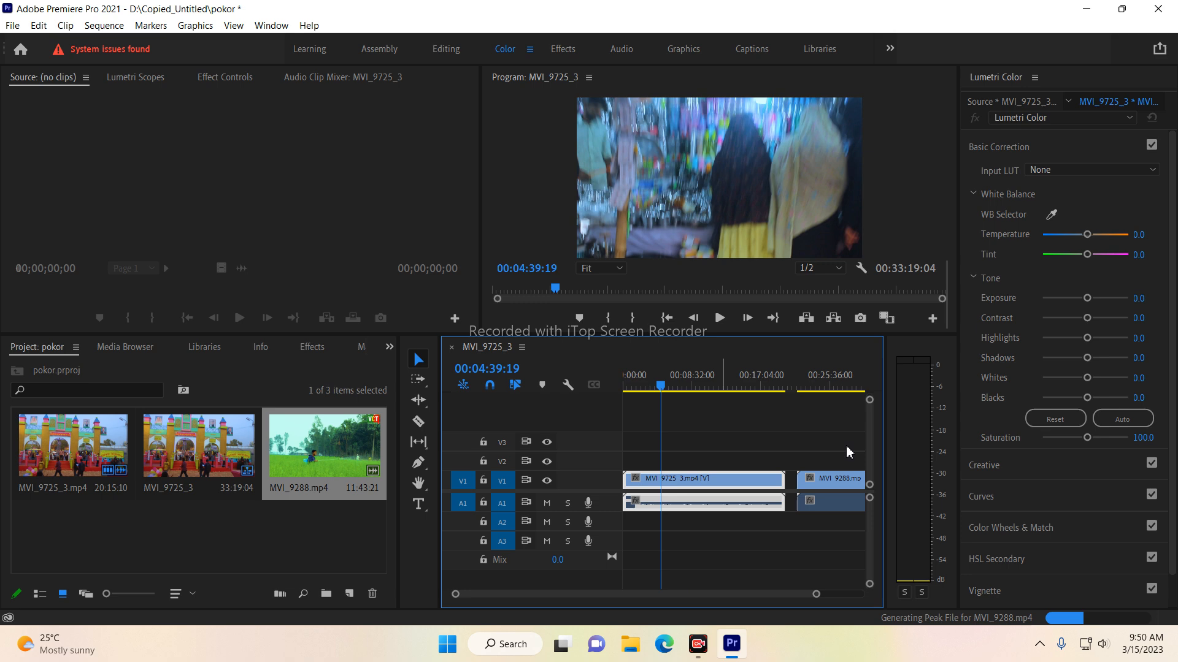
{"action": "right_click", "coordinate": [831, 484]}
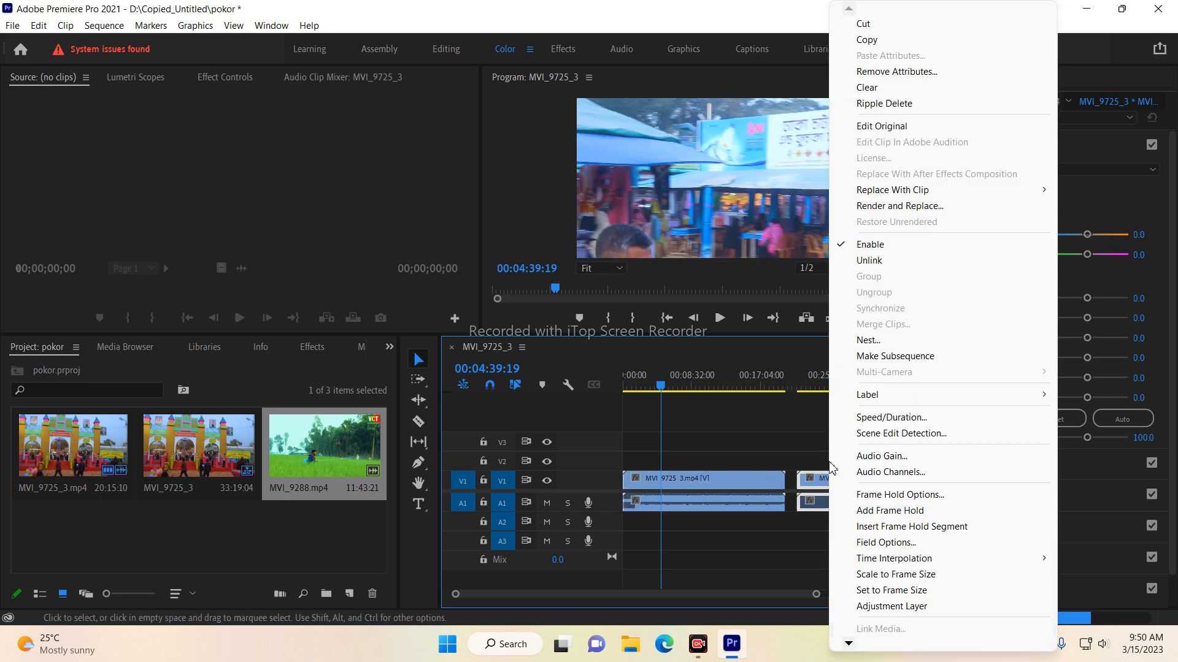
{"action": "left_click", "coordinate": [868, 90]}
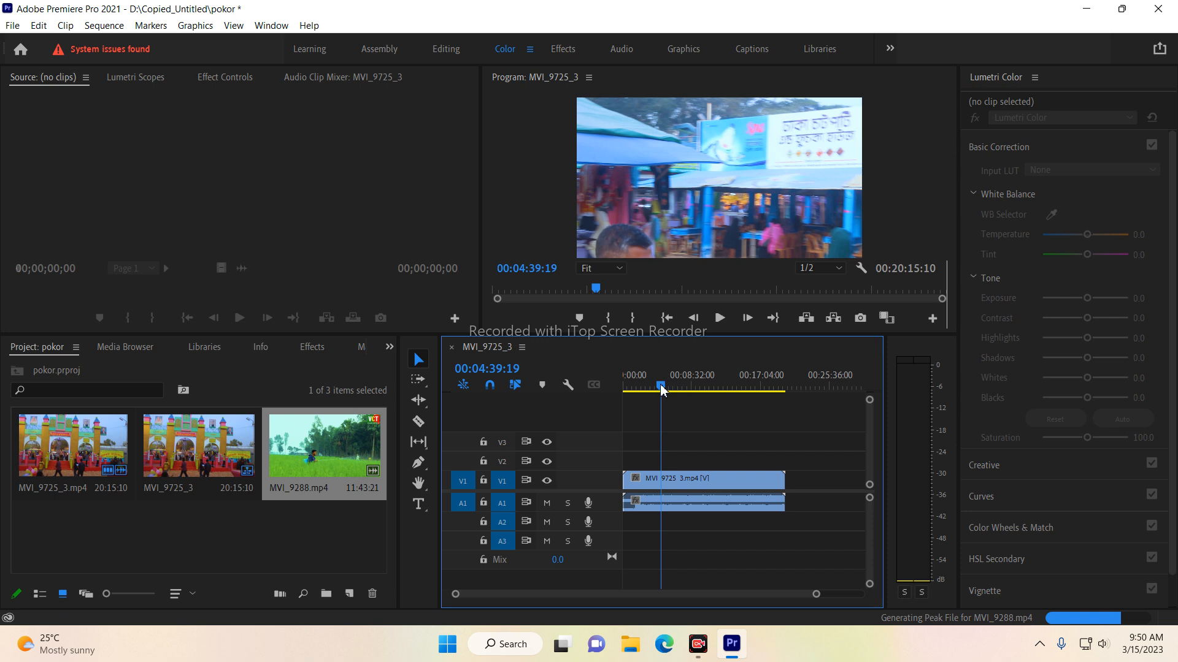
- Record a voice-over of about 9 seconds on audio track A2 from the start of the sequence, and stop it
{"action": "left_click_drag", "start_coordinate": [660, 388], "coordinate": [606, 533]}
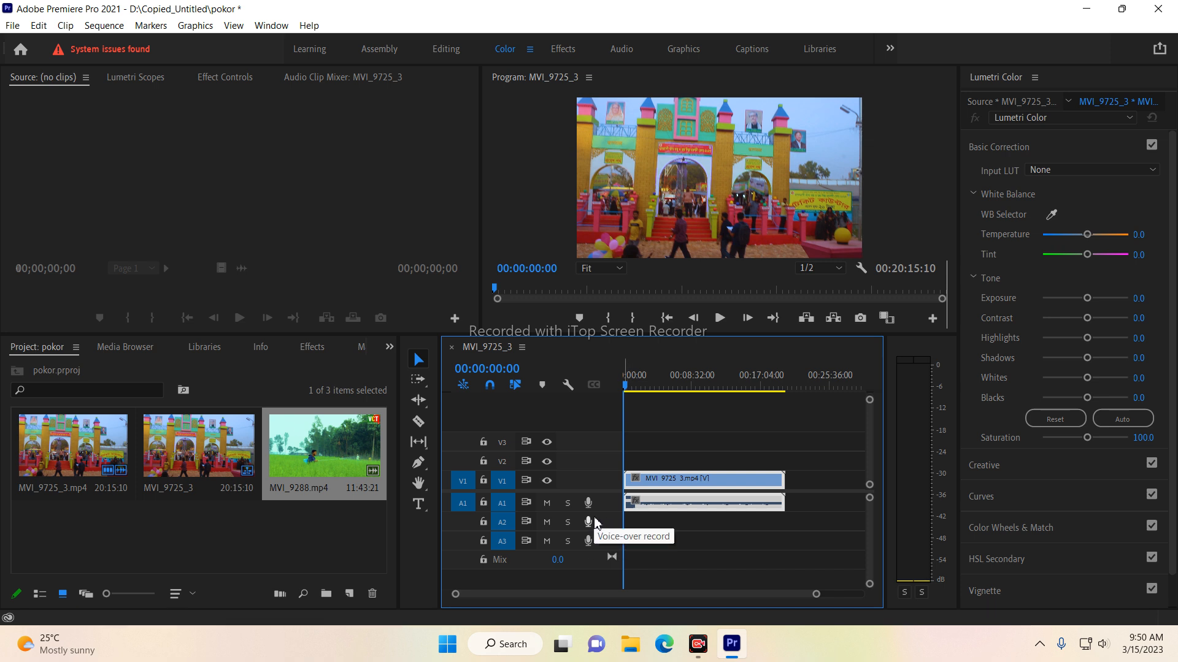
{"action": "left_click", "coordinate": [593, 521]}
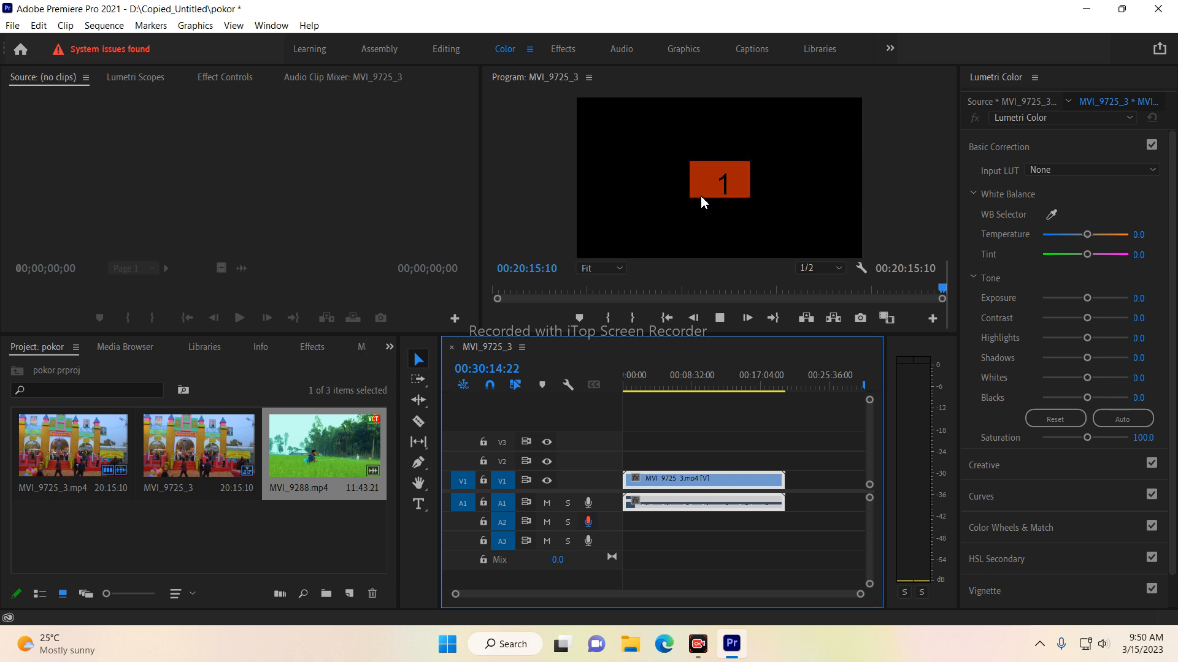
{"action": "left_click", "coordinate": [1102, 646]}
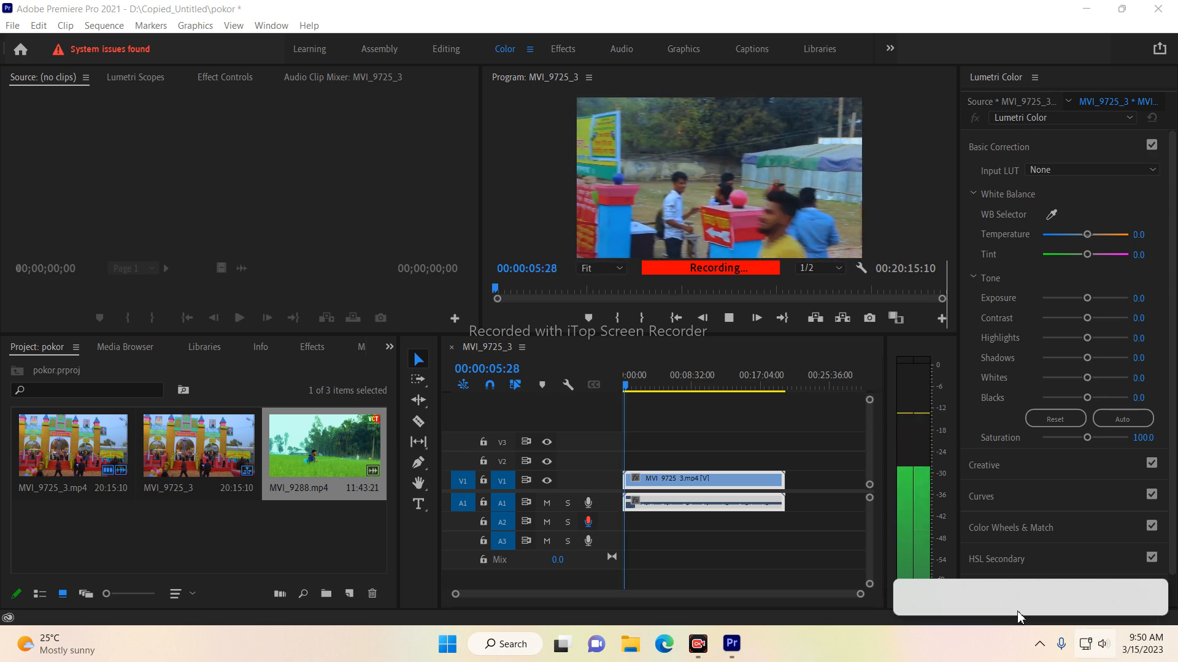
{"action": "left_click", "coordinate": [862, 590]}
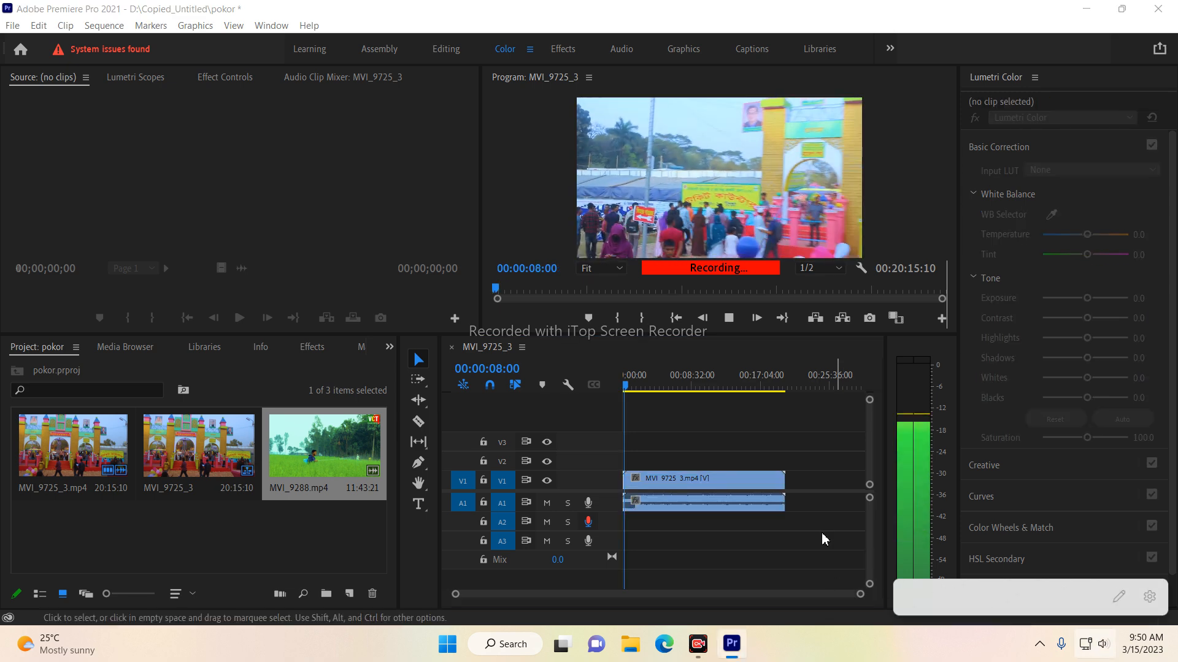
{"action": "left_click", "coordinate": [729, 318]}
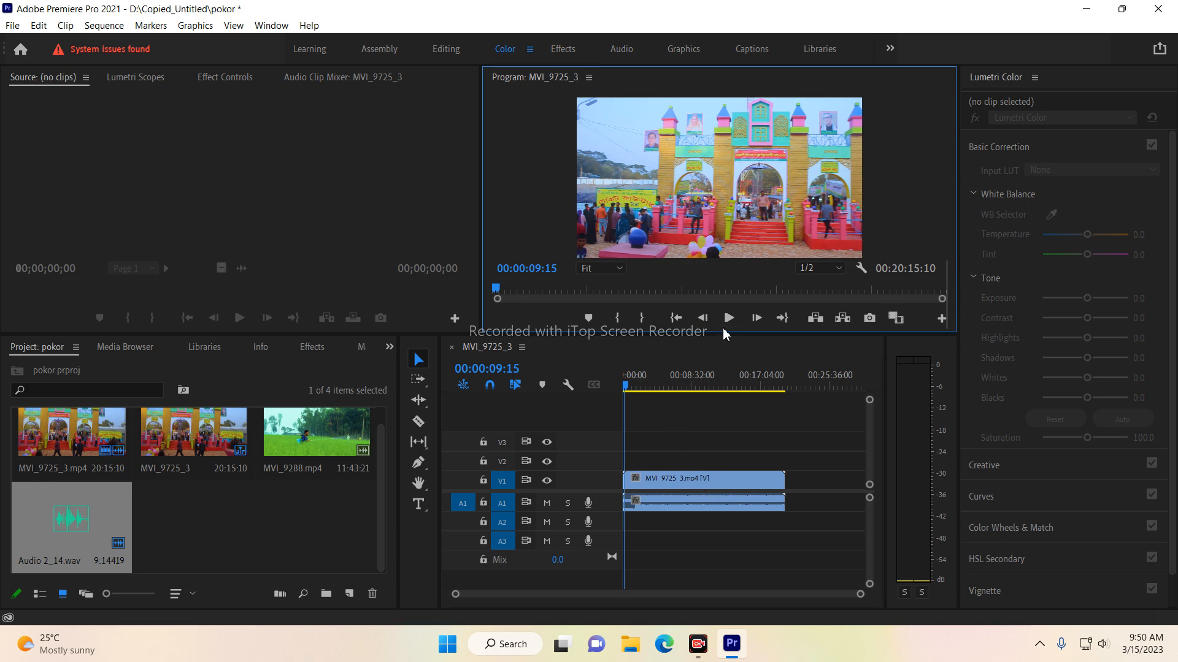
- Unlink the MVI_9725_3.mp4 clip on the timeline and delete its original audio
{"action": "right_click", "coordinate": [719, 484]}
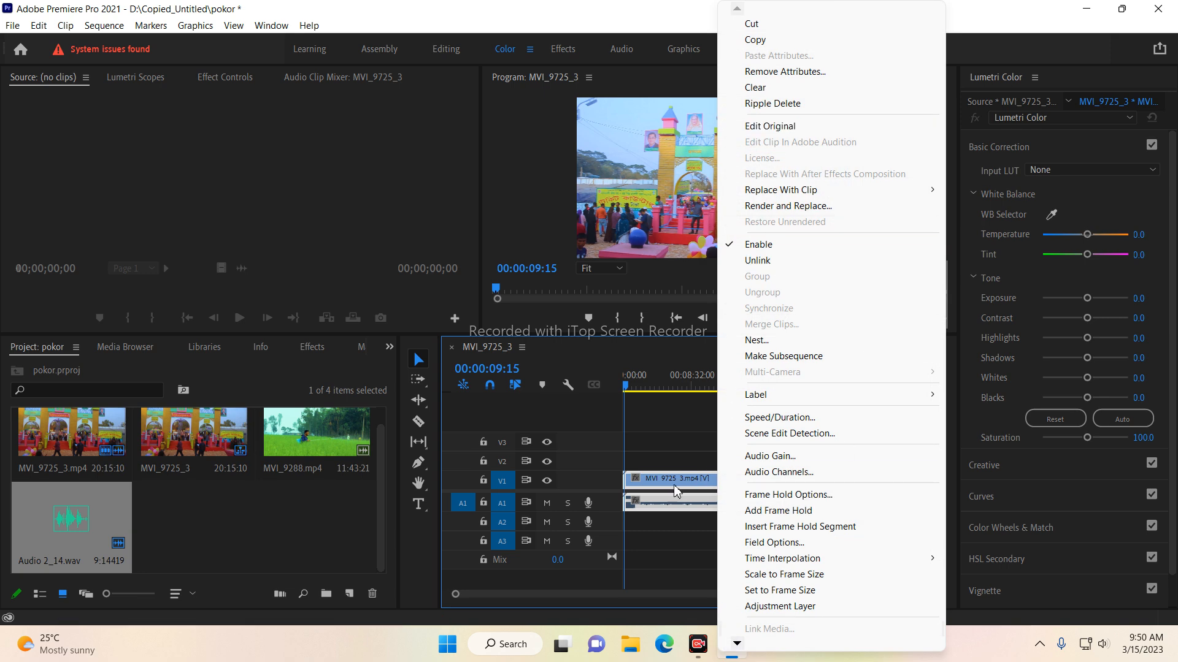
{"action": "left_click", "coordinate": [676, 430]}
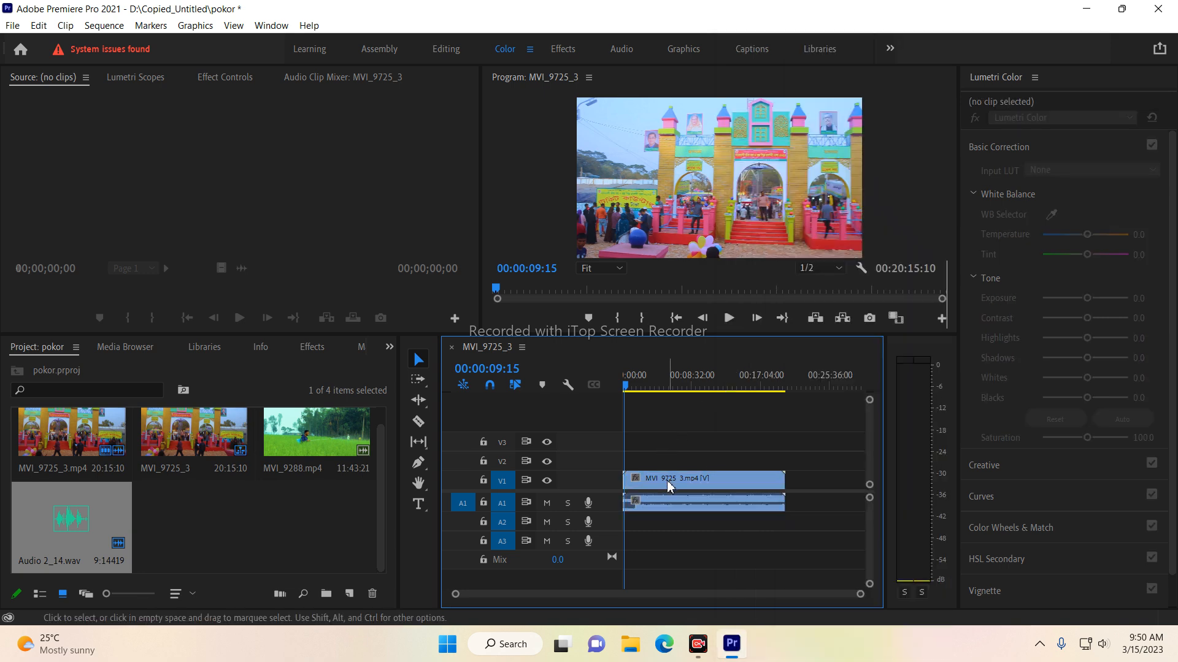
{"action": "right_click", "coordinate": [669, 487]}
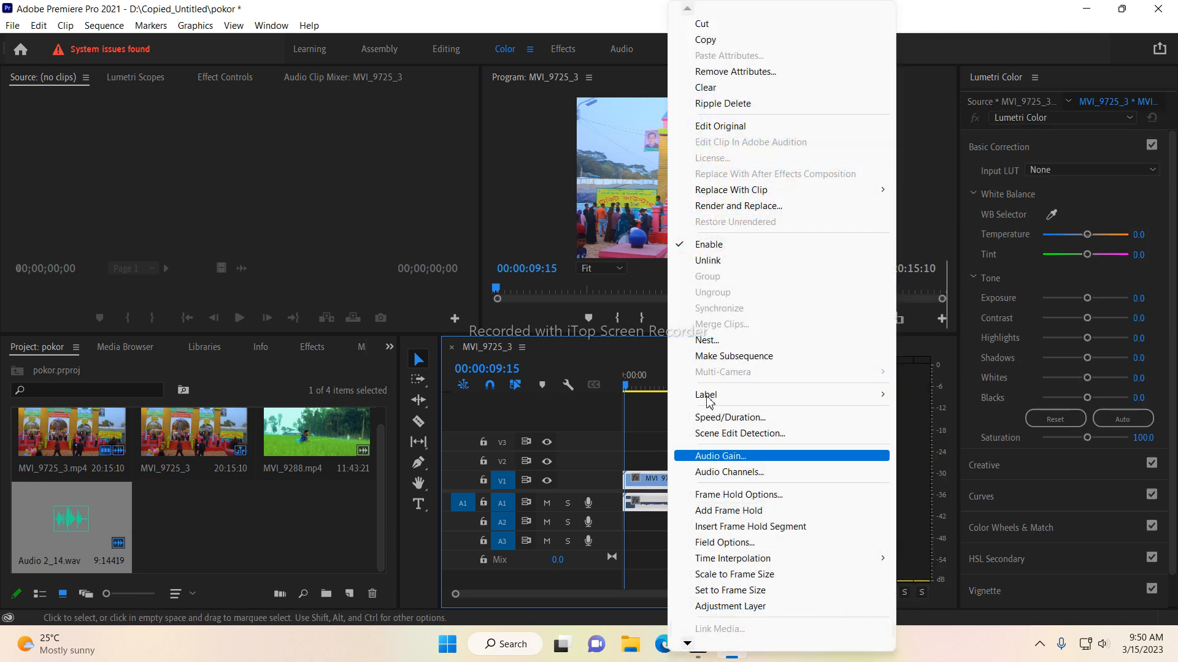
{"action": "left_click", "coordinate": [744, 262]}
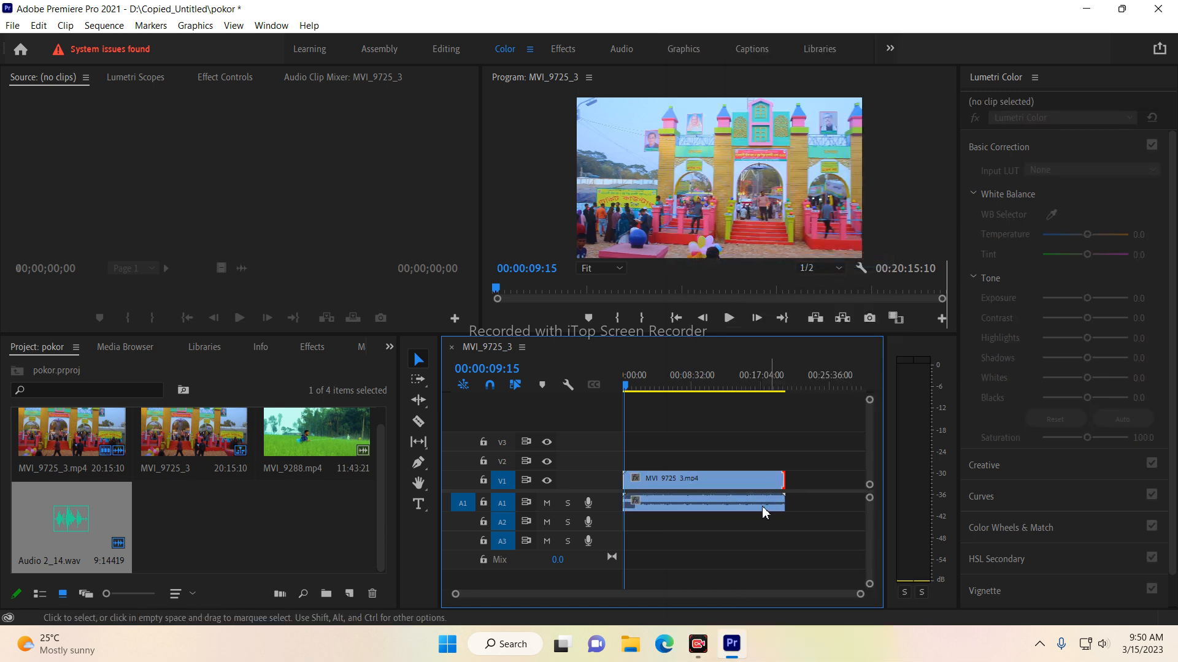
{"action": "left_click", "coordinate": [763, 507]}
{"action": "key", "text": "Delete"}
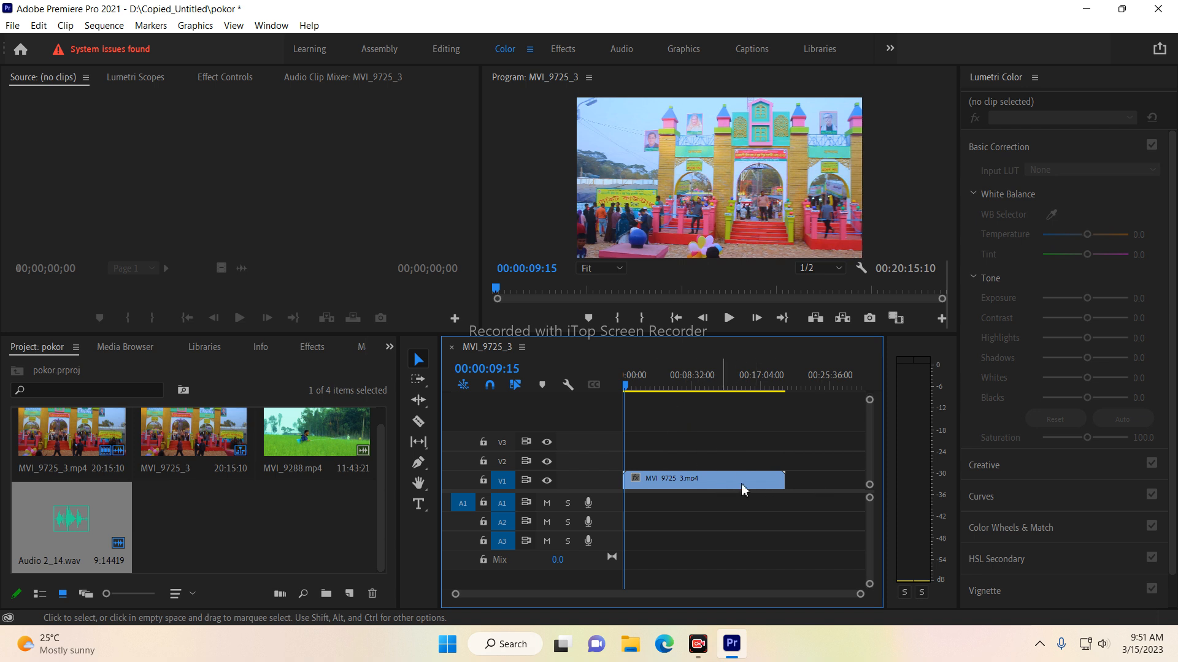
- Record a voice-over of about 29 seconds on audio track A1, turning the system volume down to zero while recording
{"action": "left_click", "coordinate": [589, 503]}
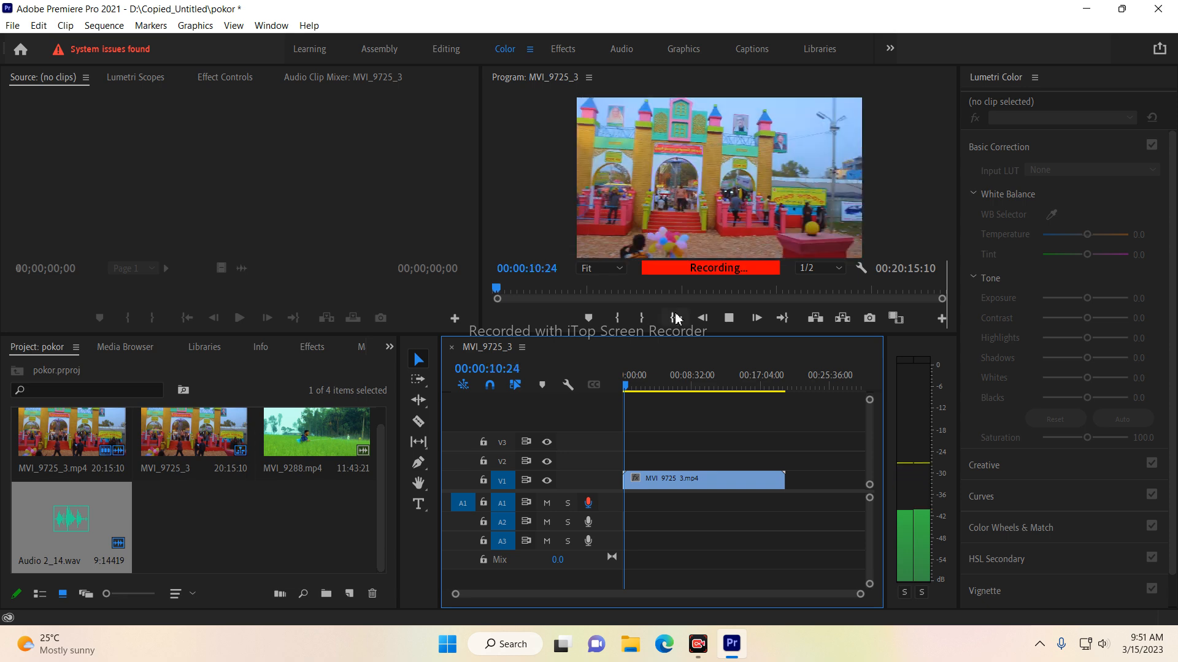
{"action": "left_click", "coordinate": [1095, 644]}
{"action": "left_click_drag", "start_coordinate": [994, 549], "coordinate": [971, 550]}
{"action": "left_click", "coordinate": [938, 549]}
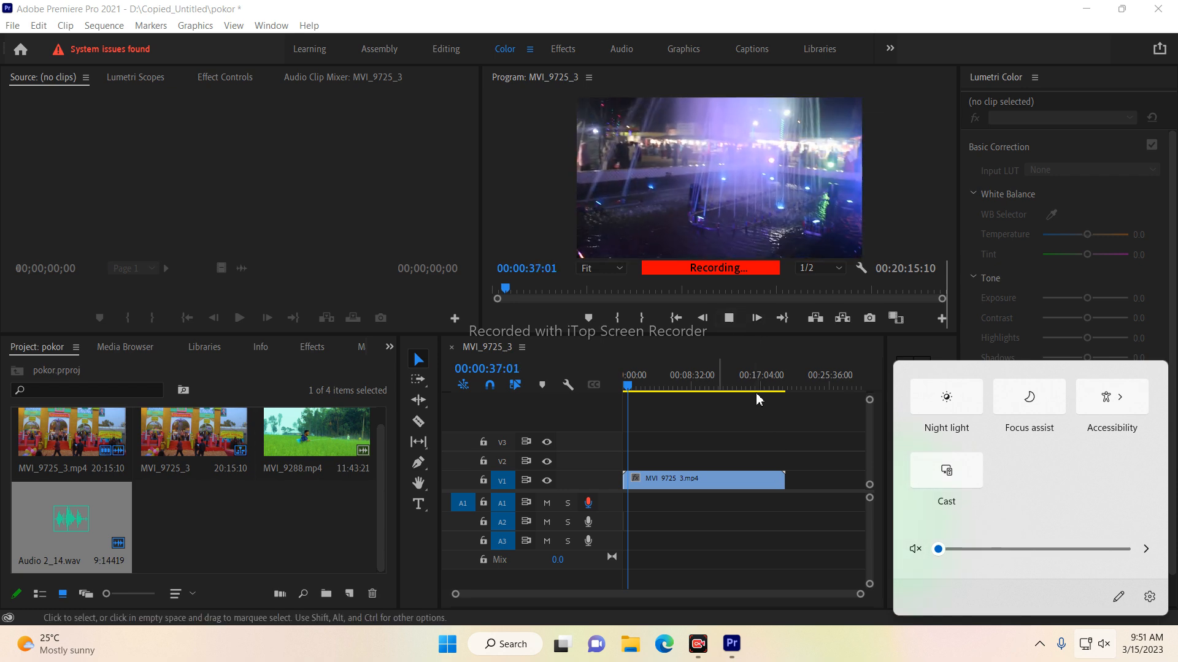
{"action": "left_click", "coordinate": [730, 318]}
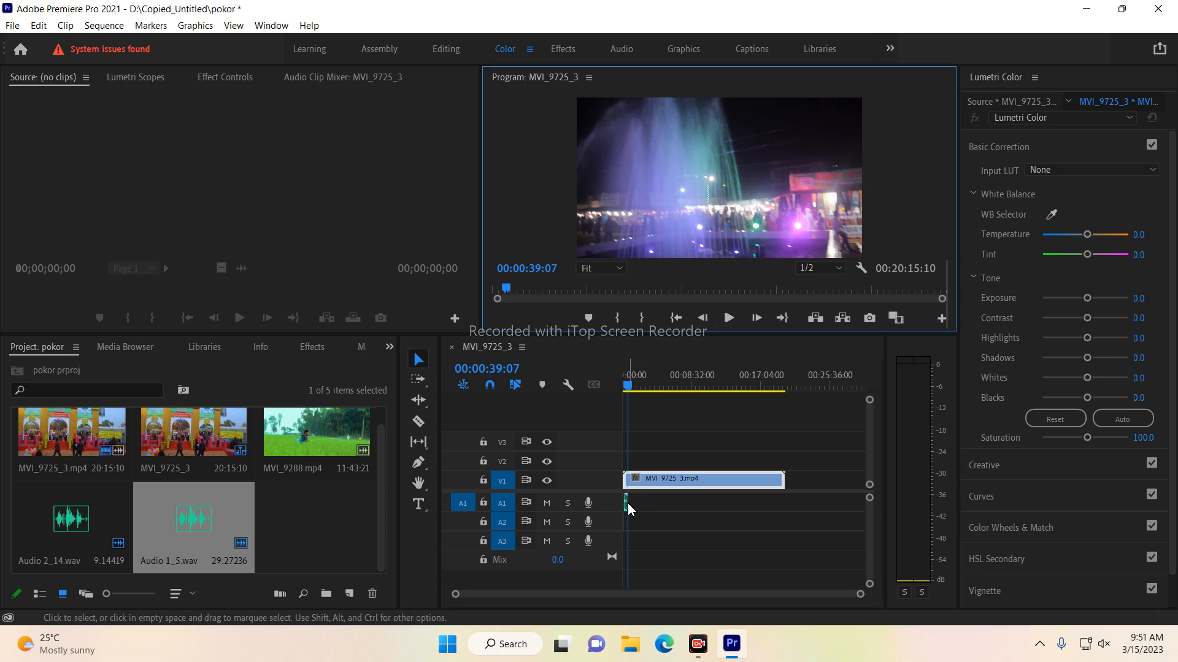
- Move the new voice-over clip from audio track A1 down to track A2
{"action": "left_click", "coordinate": [469, 598]}
{"action": "left_click_drag", "start_coordinate": [469, 598], "coordinate": [511, 616]}
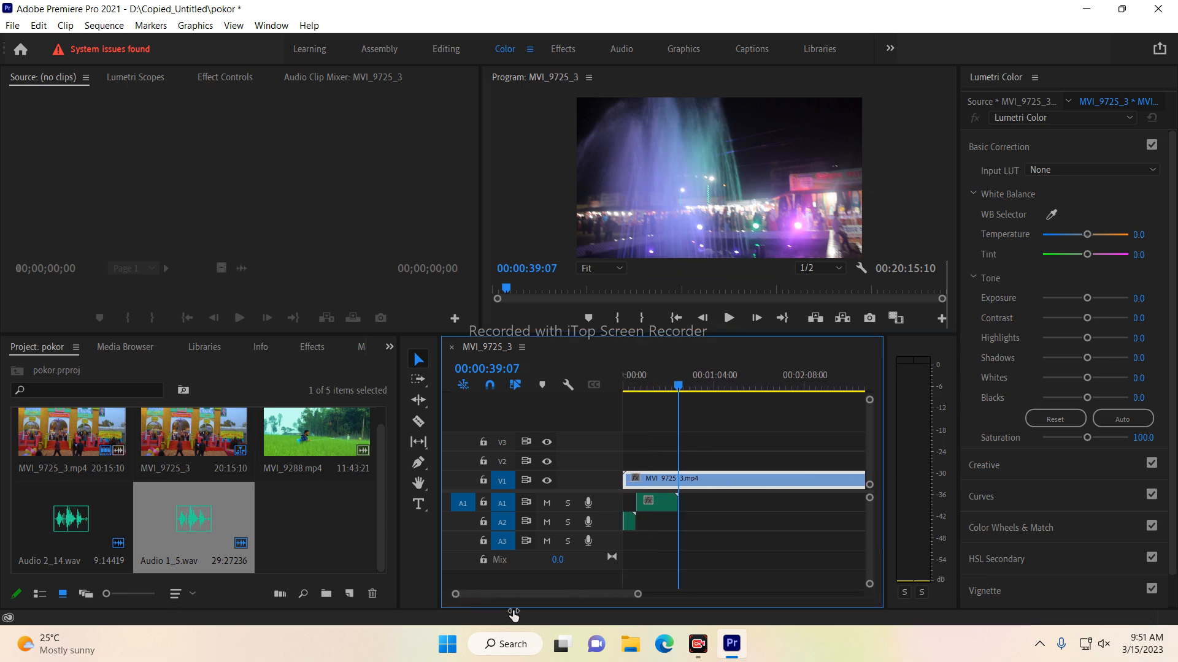
{"action": "left_click_drag", "start_coordinate": [683, 510], "coordinate": [685, 529]}
- Delete the short first voice-over clip at the start of audio track A2
{"action": "right_click", "coordinate": [633, 520]}
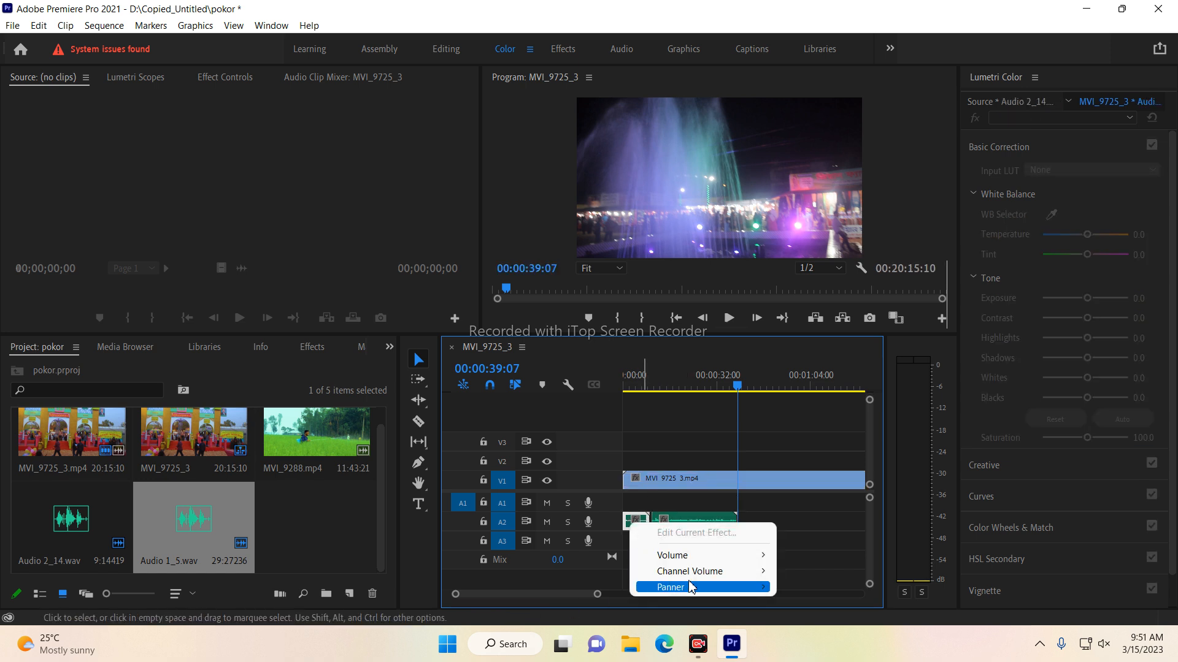
{"action": "left_click", "coordinate": [634, 522]}
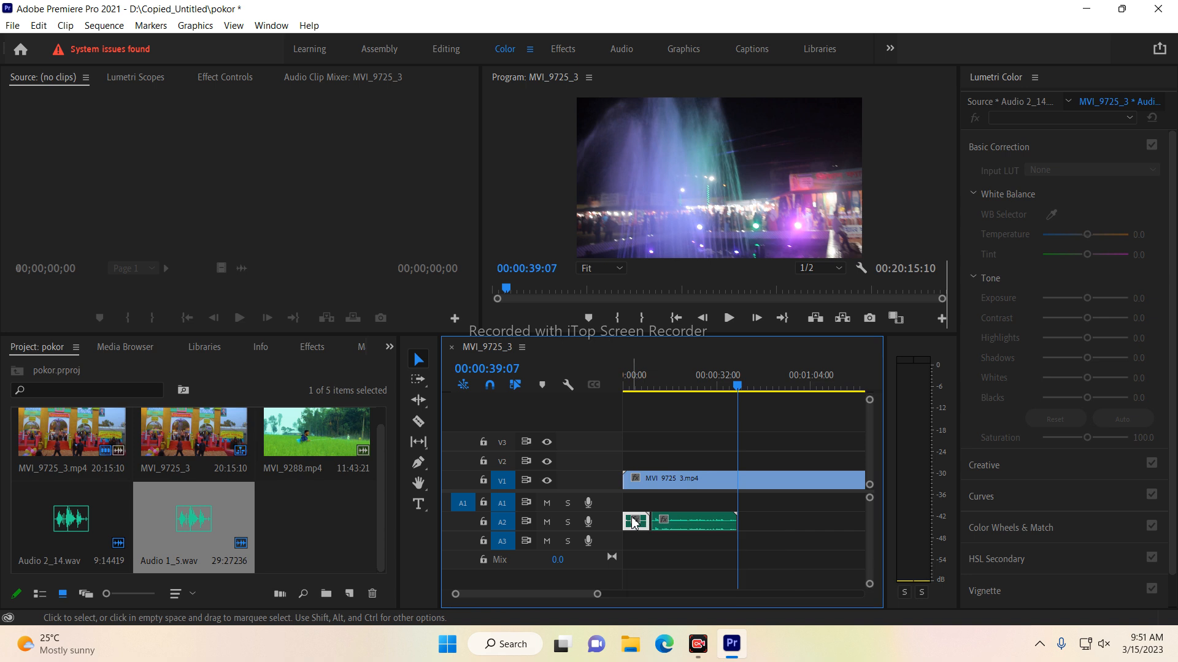
{"action": "key", "text": "Delete"}
- Record another voice-over of about 6 seconds on audio track A2, starting at 00:00:54:28
{"action": "scroll", "coordinate": [647, 489], "scroll_direction": "right", "scroll_amount": 1}
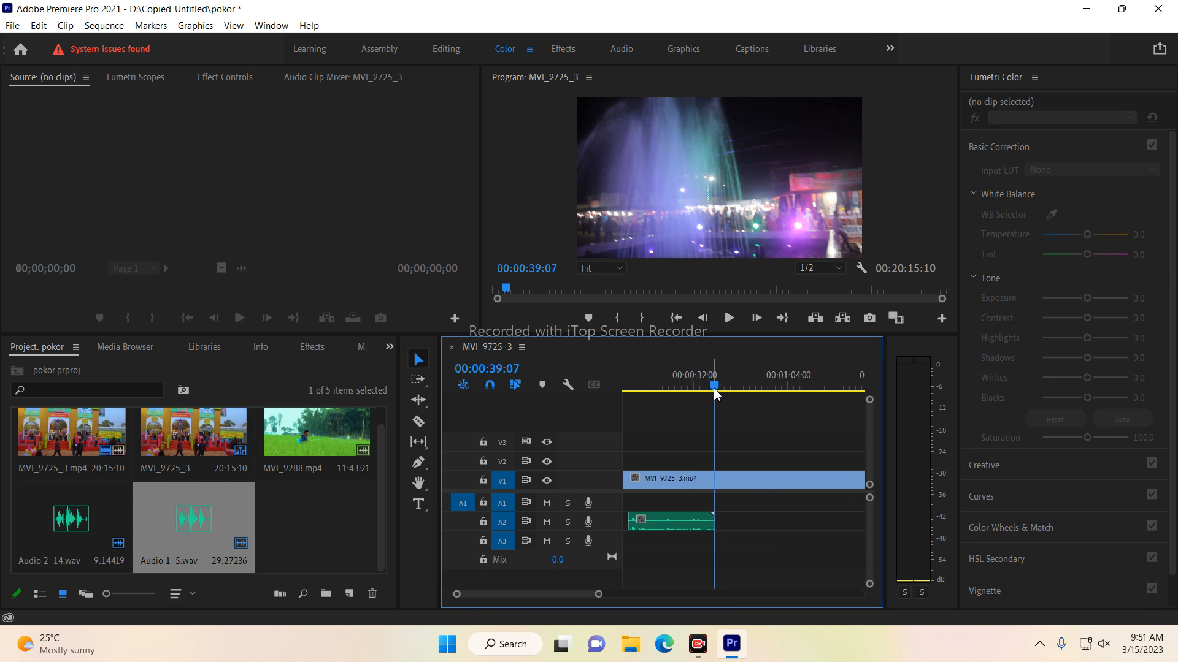
{"action": "left_click", "coordinate": [760, 385]}
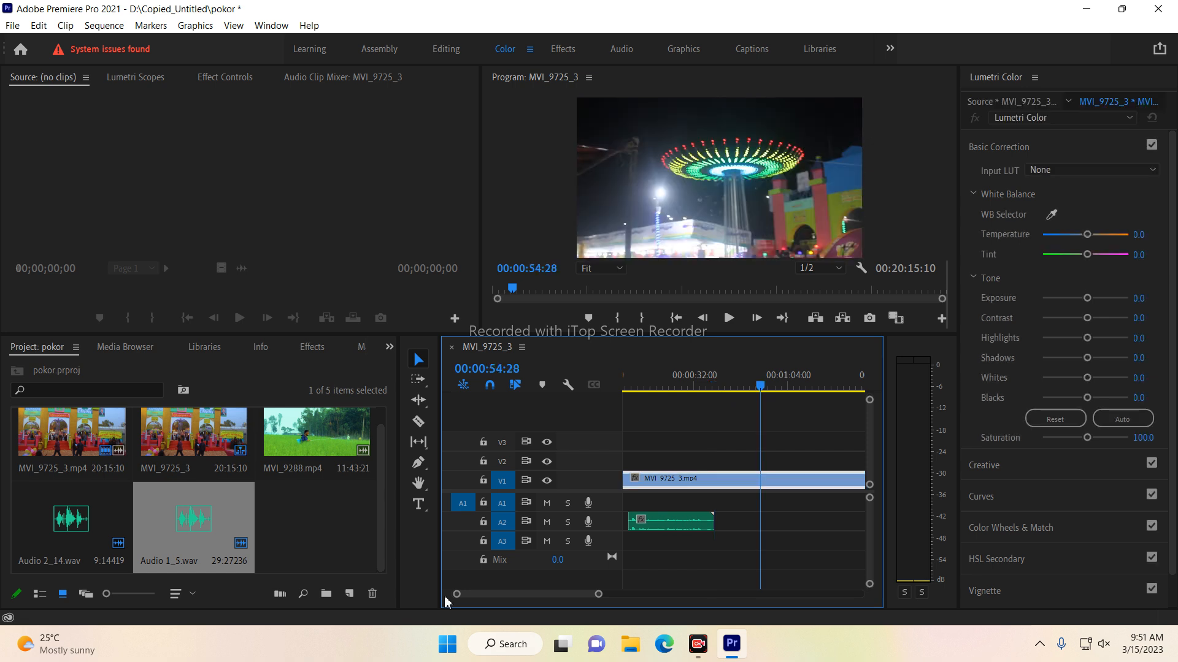
{"action": "left_click", "coordinate": [588, 522]}
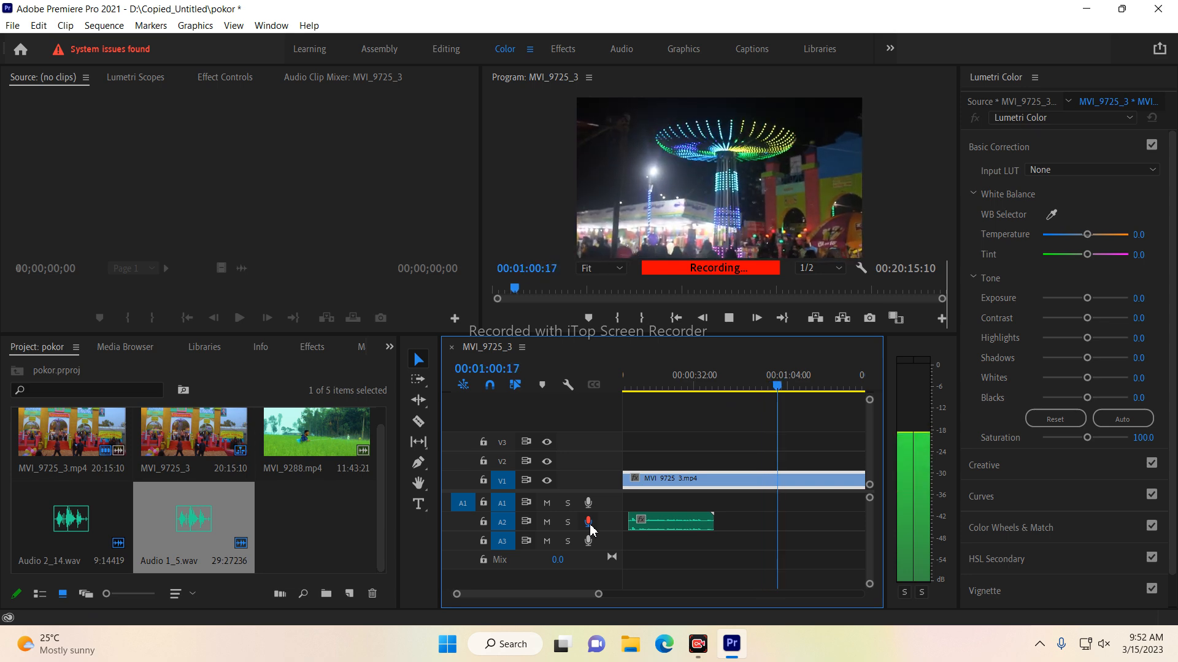
{"action": "left_click", "coordinate": [588, 523]}
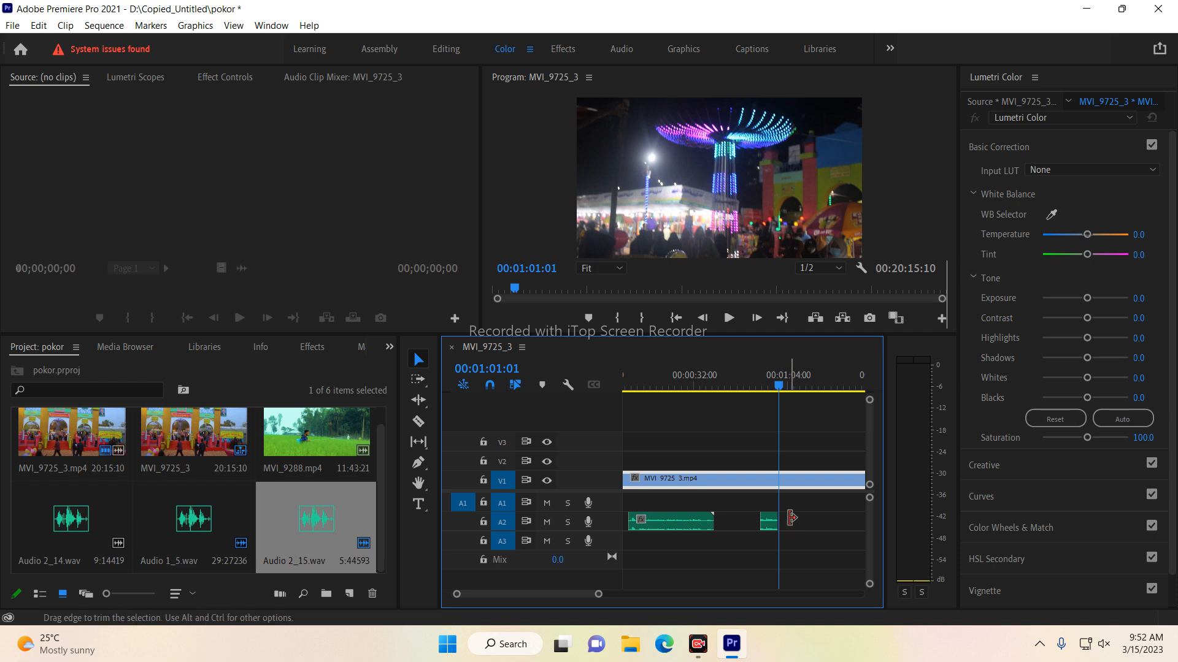
- Raise the system volume again and play back the recorded voice-over from 00:00:20:04 for a few seconds
{"action": "left_click_drag", "start_coordinate": [780, 385], "coordinate": [662, 390]}
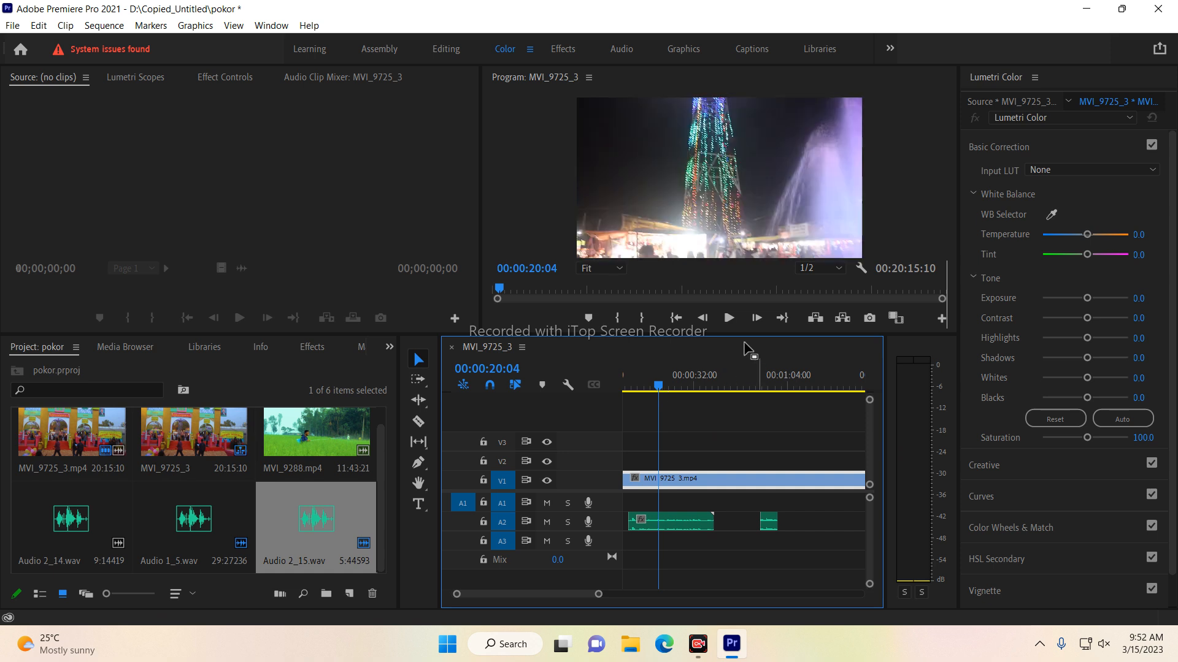
{"action": "left_click", "coordinate": [1115, 655]}
{"action": "left_click_drag", "start_coordinate": [945, 549], "coordinate": [991, 549]}
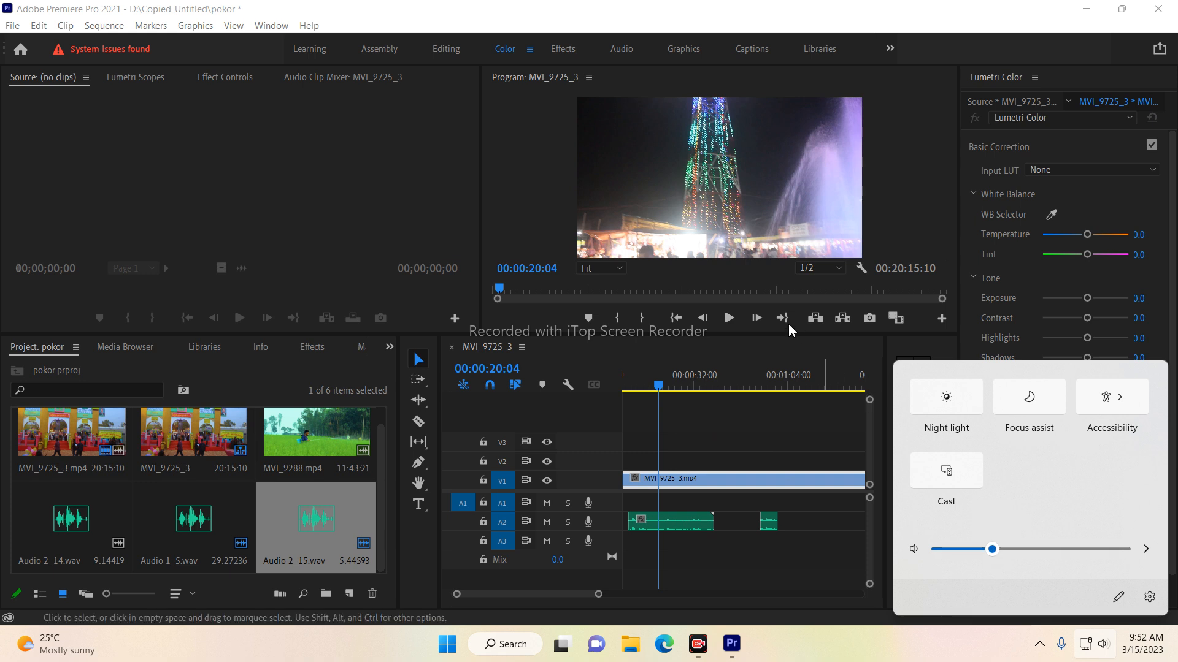
{"action": "left_click", "coordinate": [723, 328]}
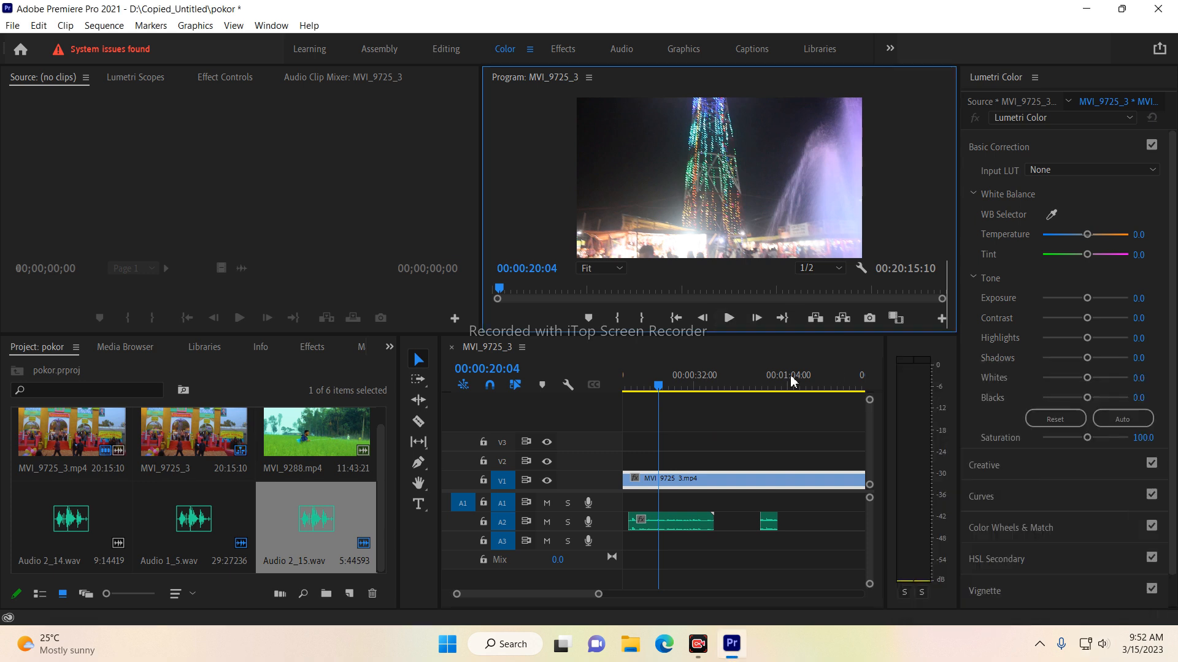
{"action": "left_click", "coordinate": [1112, 644]}
{"action": "mouse_move", "coordinate": [991, 549]}
{"action": "left_mouse_down"}
{"action": "mouse_move", "coordinate": [1064, 551]}
{"action": "mouse_move", "coordinate": [1003, 549]}
{"action": "left_mouse_up"}
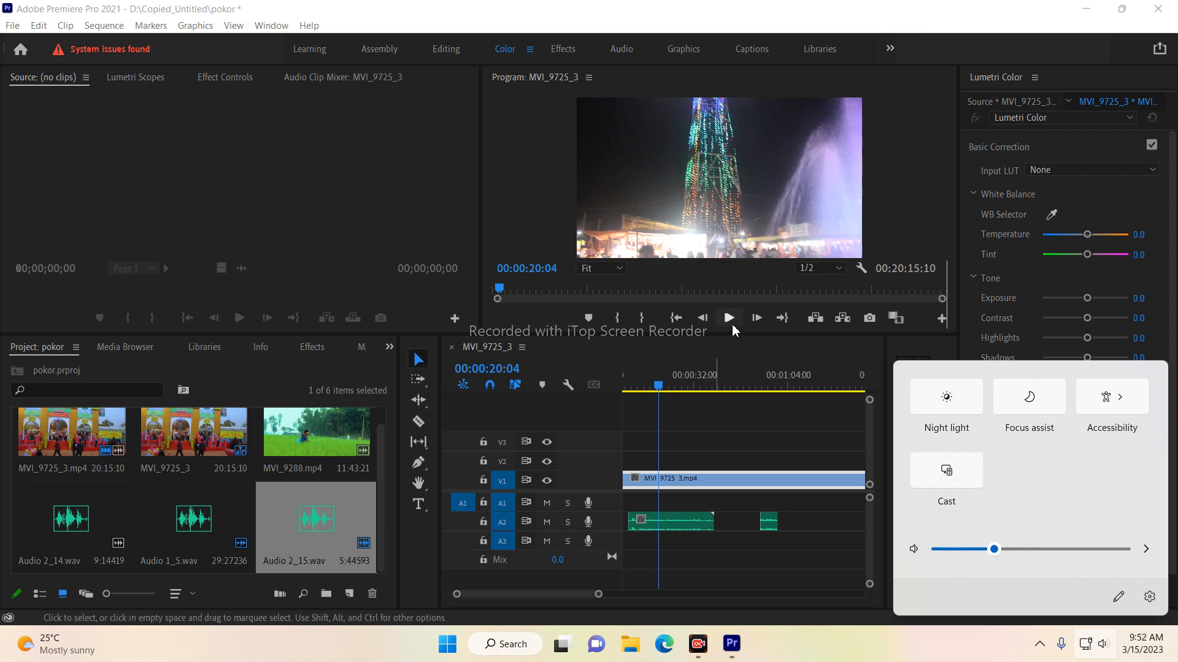
{"action": "left_click", "coordinate": [730, 320]}
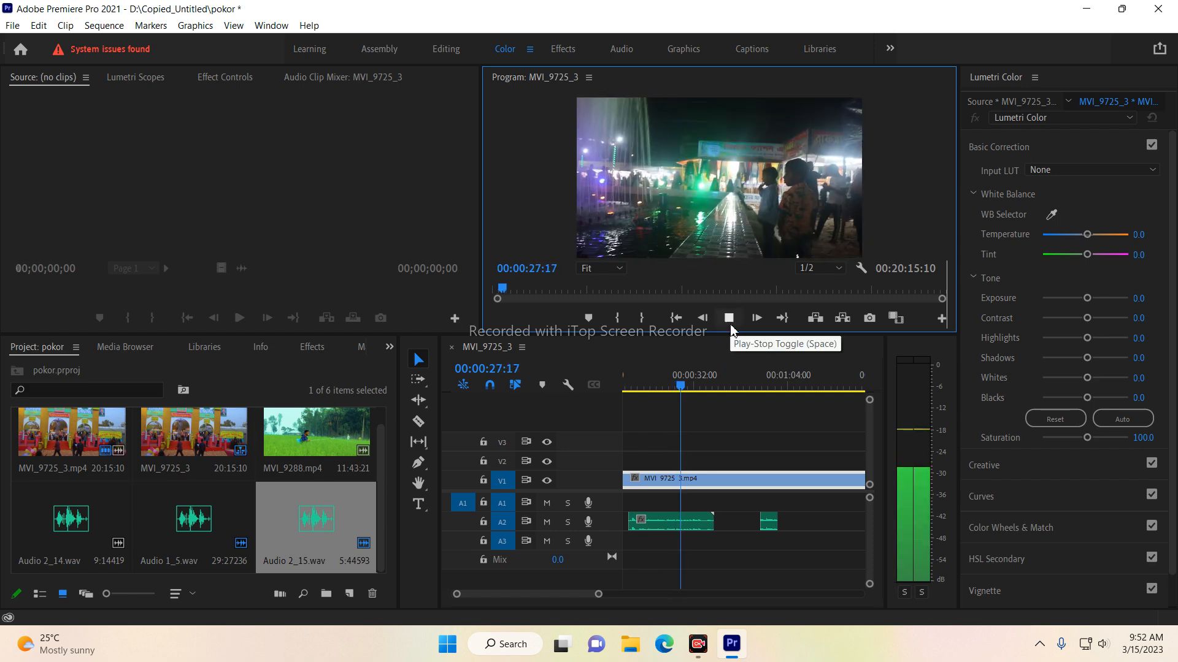
{"action": "left_click", "coordinate": [730, 328]}
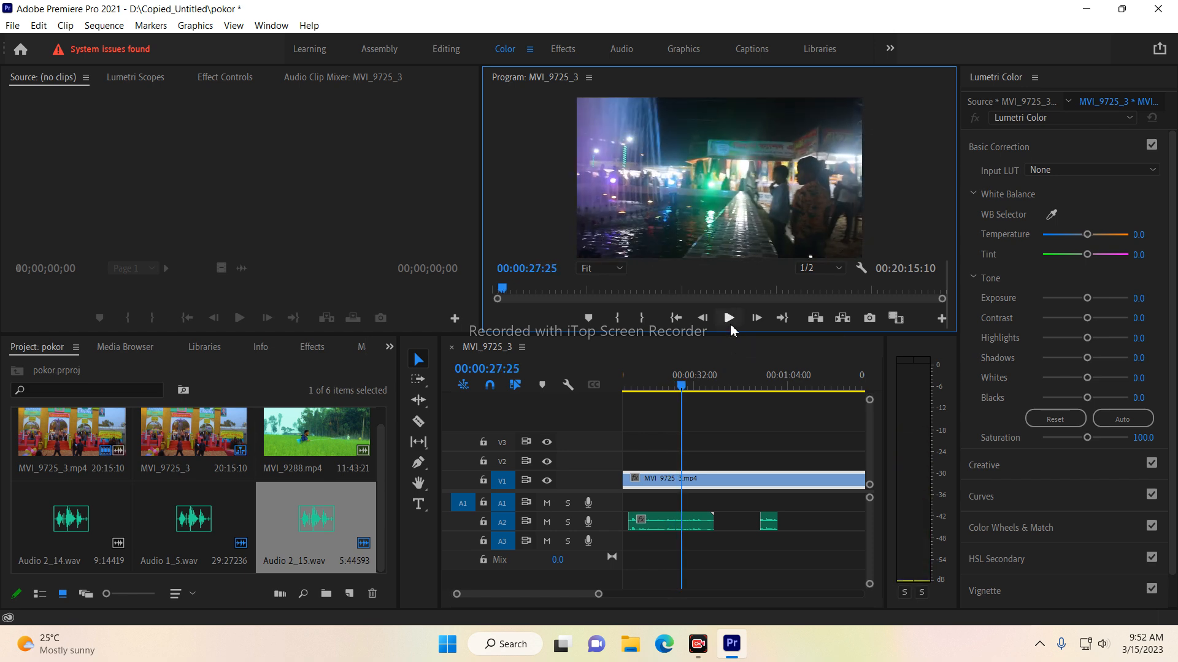
- Switch to the Effects workspace and expand the Audio Effects folder
{"action": "left_click", "coordinate": [562, 49]}
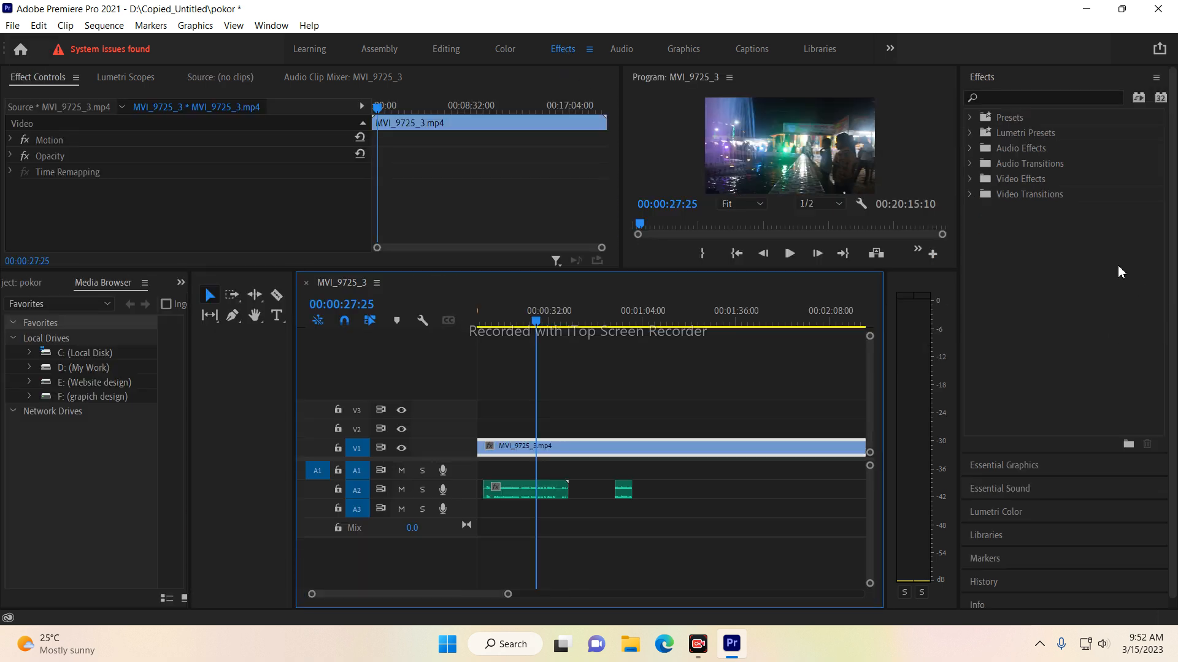
{"action": "scroll", "coordinate": [1023, 238], "scroll_direction": "down", "scroll_amount": 1}
{"action": "scroll", "coordinate": [1016, 209], "scroll_direction": "up", "scroll_amount": 1}
{"action": "left_click", "coordinate": [971, 149]}
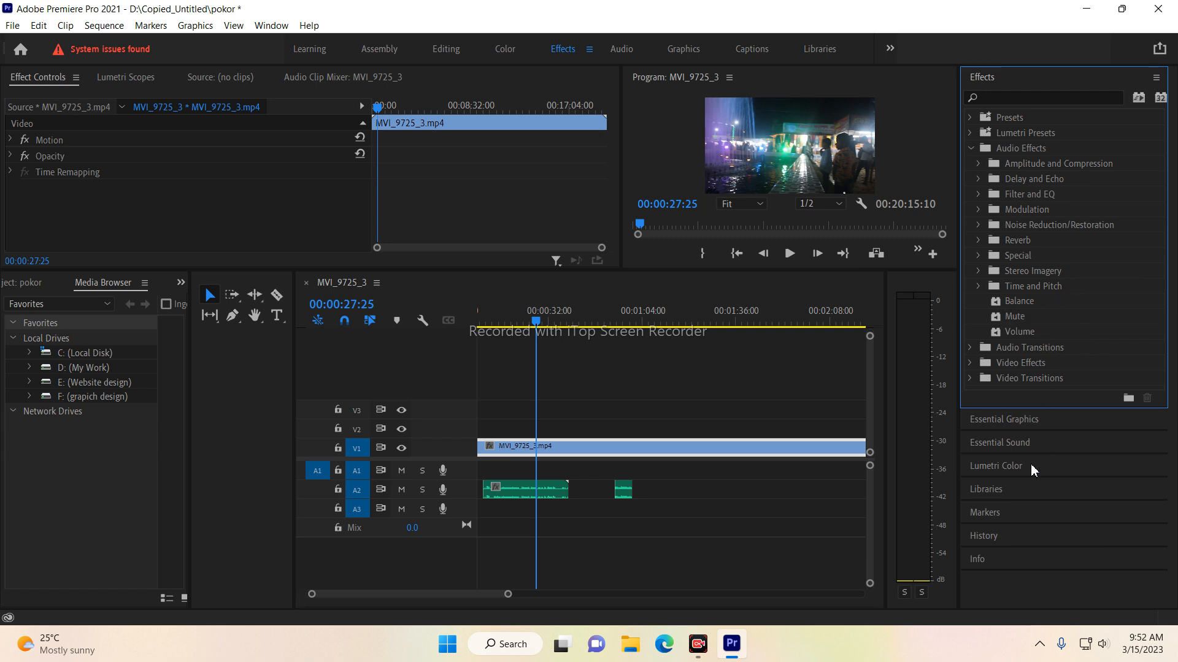
- Apply the Convolution Reverb audio effect to the first voice-over clip on audio track A2
{"action": "left_click", "coordinate": [980, 240]}
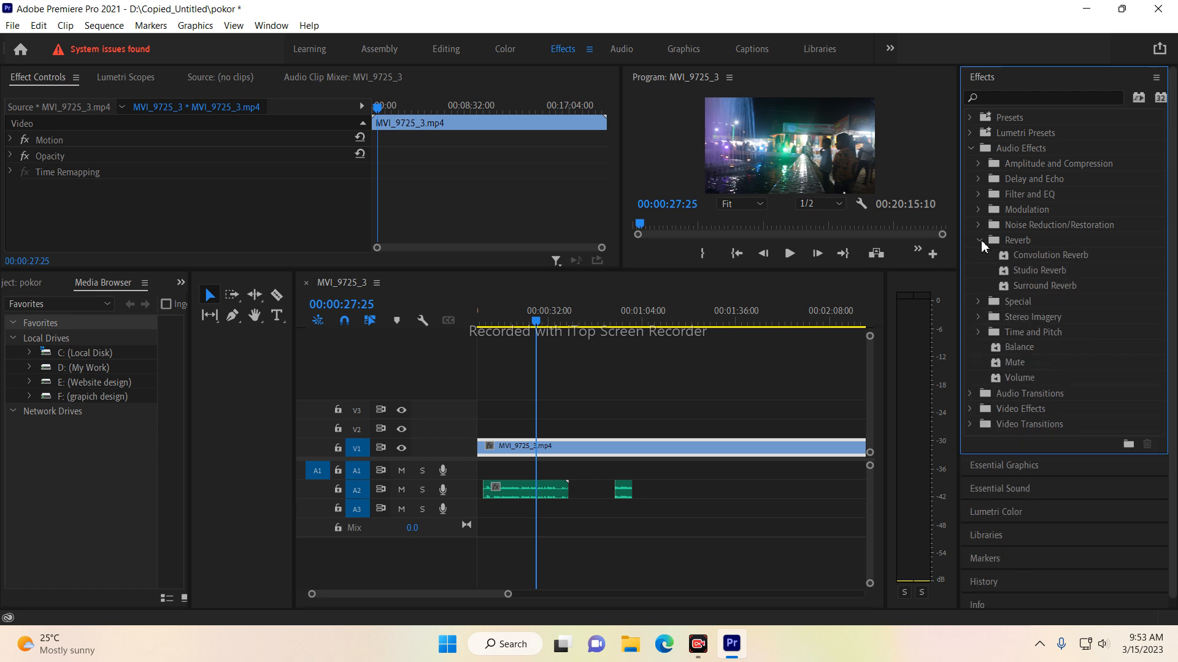
{"action": "left_click", "coordinate": [1021, 260]}
{"action": "left_click_drag", "start_coordinate": [1021, 264], "coordinate": [513, 491]}
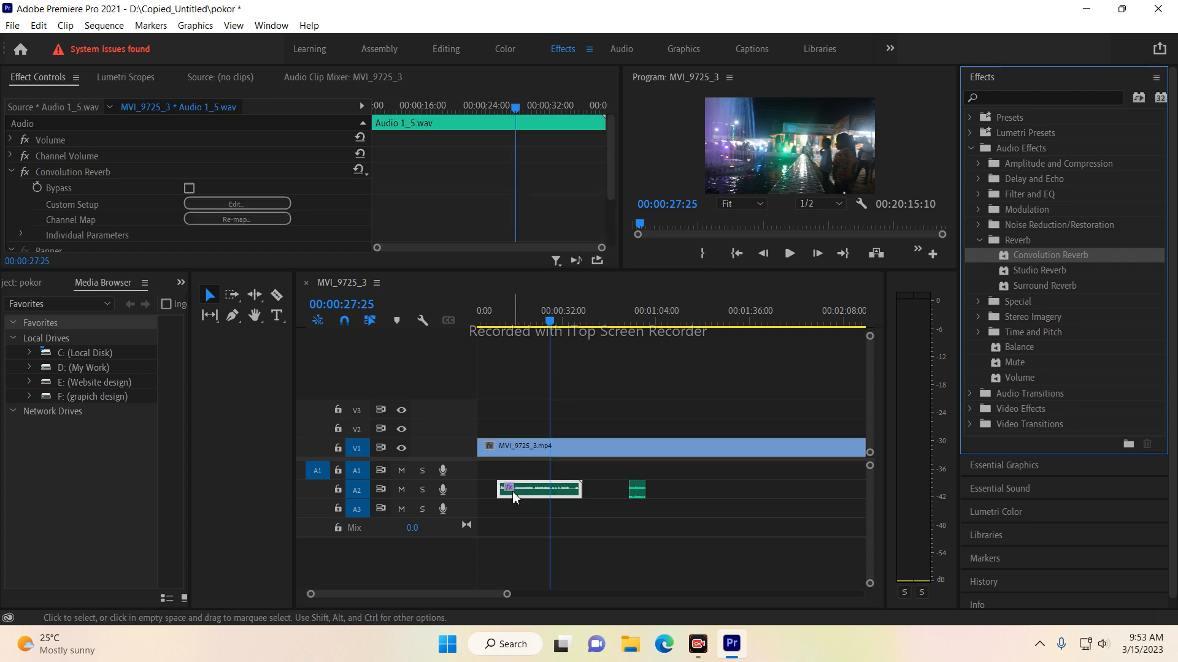
- Place the playhead at 00:00:22:15 and set the clip's Convolution Reverb preset to Public Access Television
{"action": "left_click", "coordinate": [552, 322]}
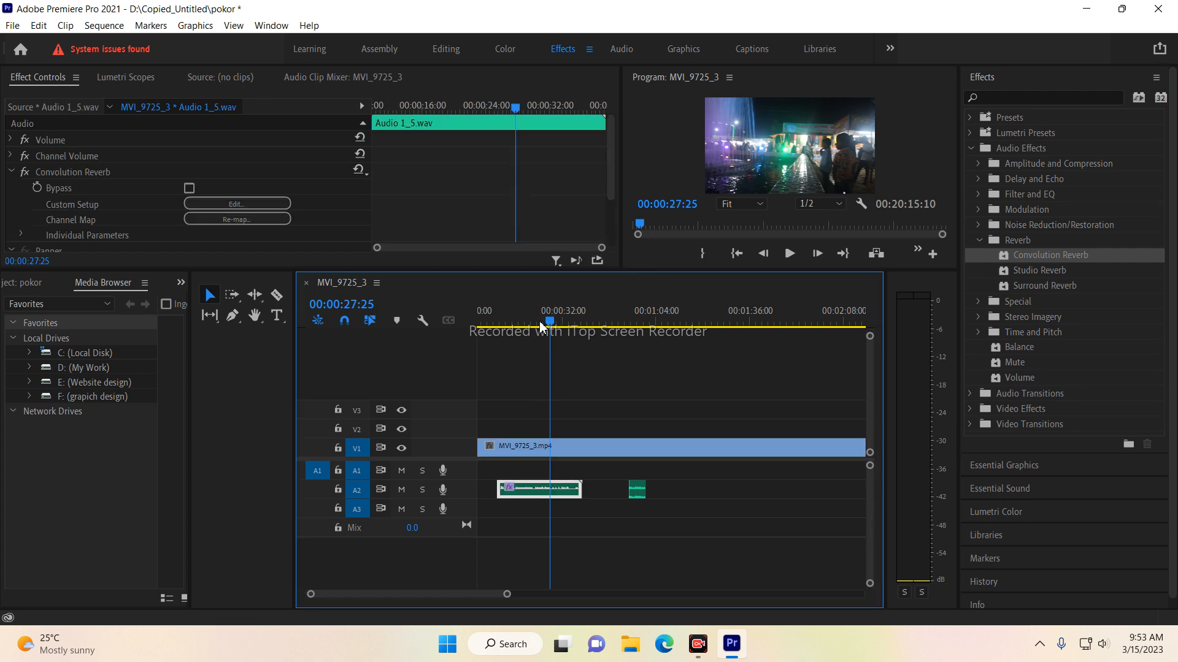
{"action": "left_click_drag", "start_coordinate": [539, 321], "coordinate": [537, 321]}
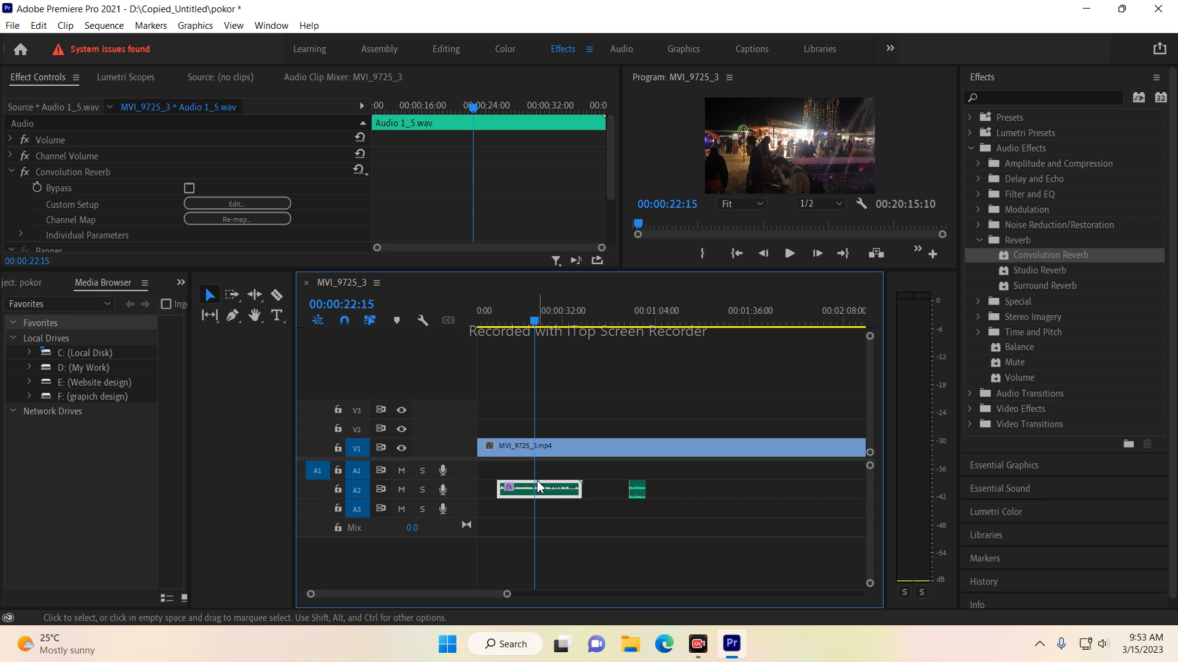
{"action": "left_click", "coordinate": [241, 204]}
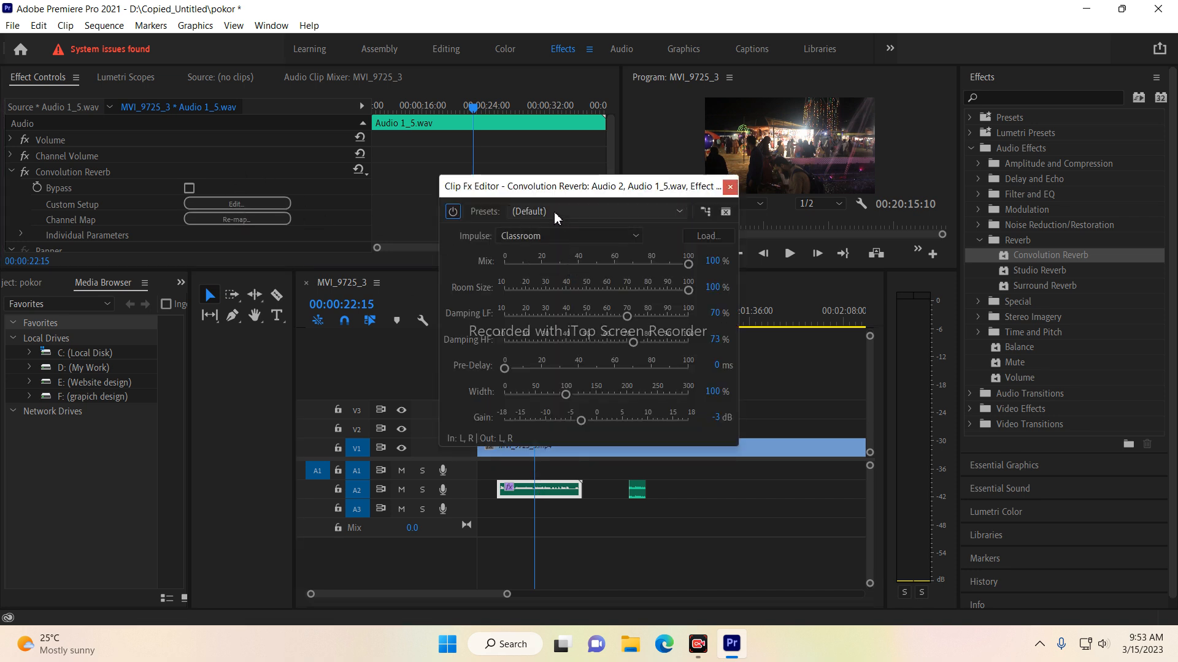
{"action": "left_click", "coordinate": [553, 212]}
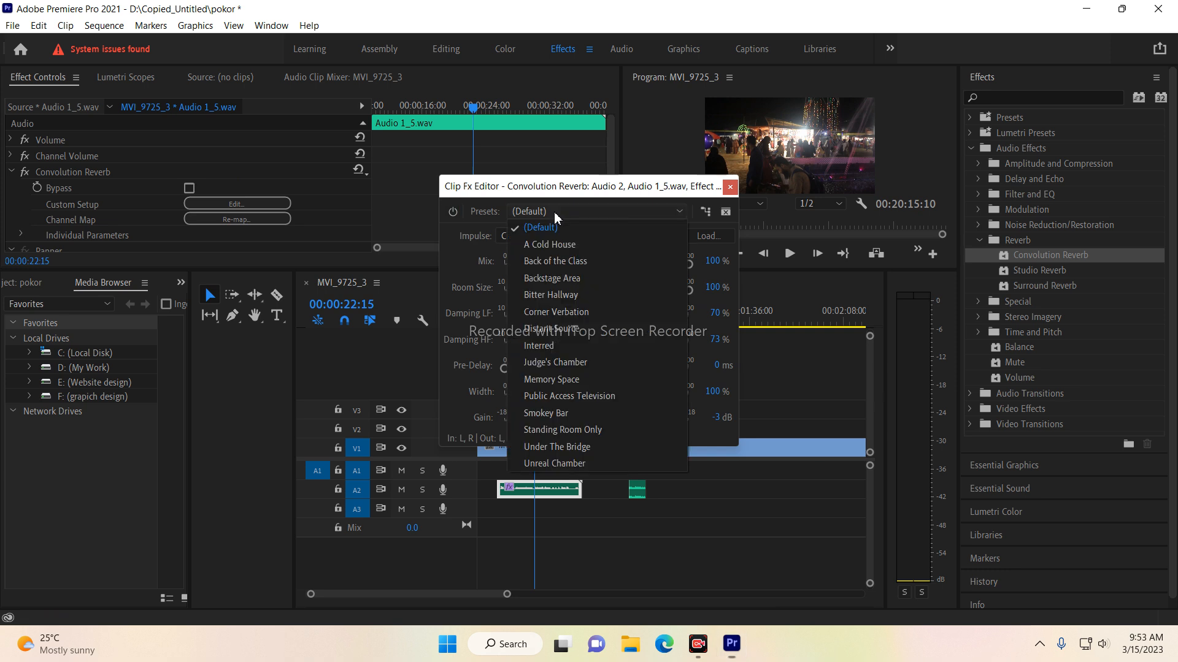
{"action": "left_click", "coordinate": [606, 397]}
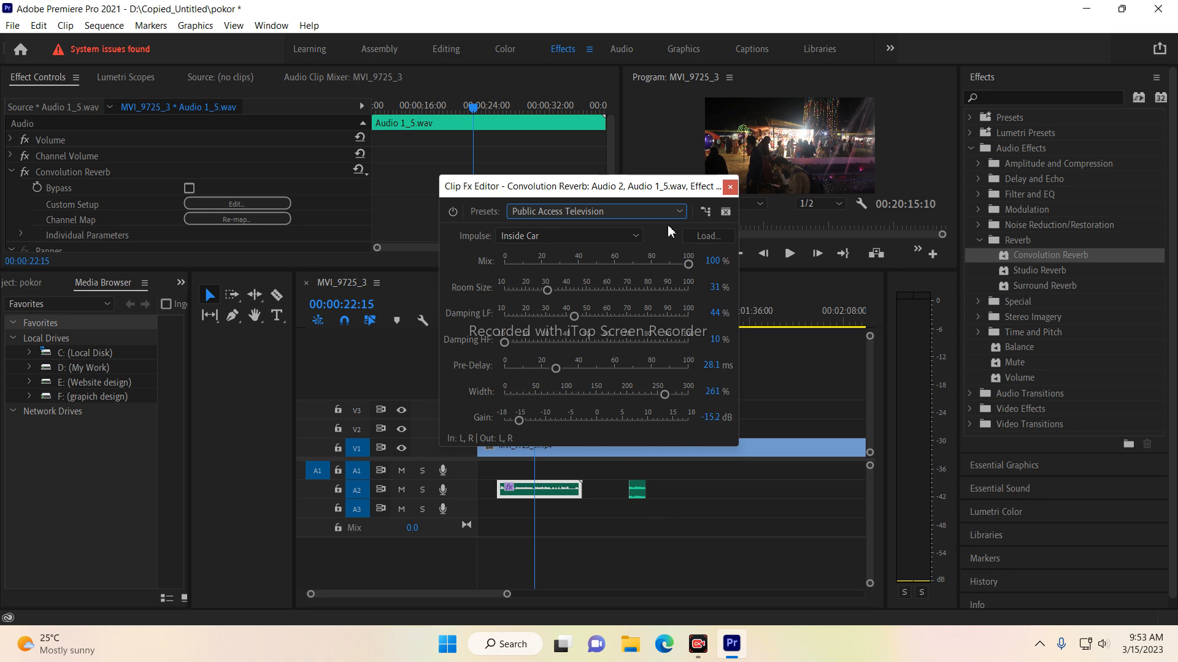
- Move the reverb editor clear of the program monitor and play the clip from 00:00:22:15 for a few seconds
{"action": "left_click_drag", "start_coordinate": [620, 184], "coordinate": [274, 165]}
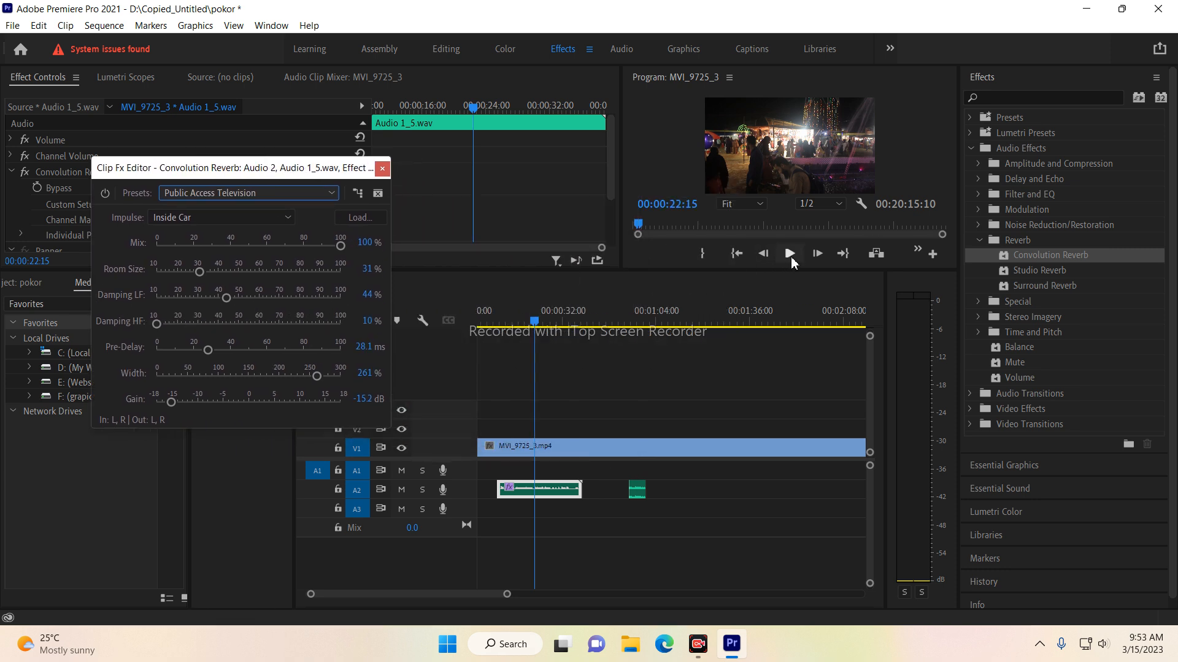
{"action": "left_click", "coordinate": [790, 257]}
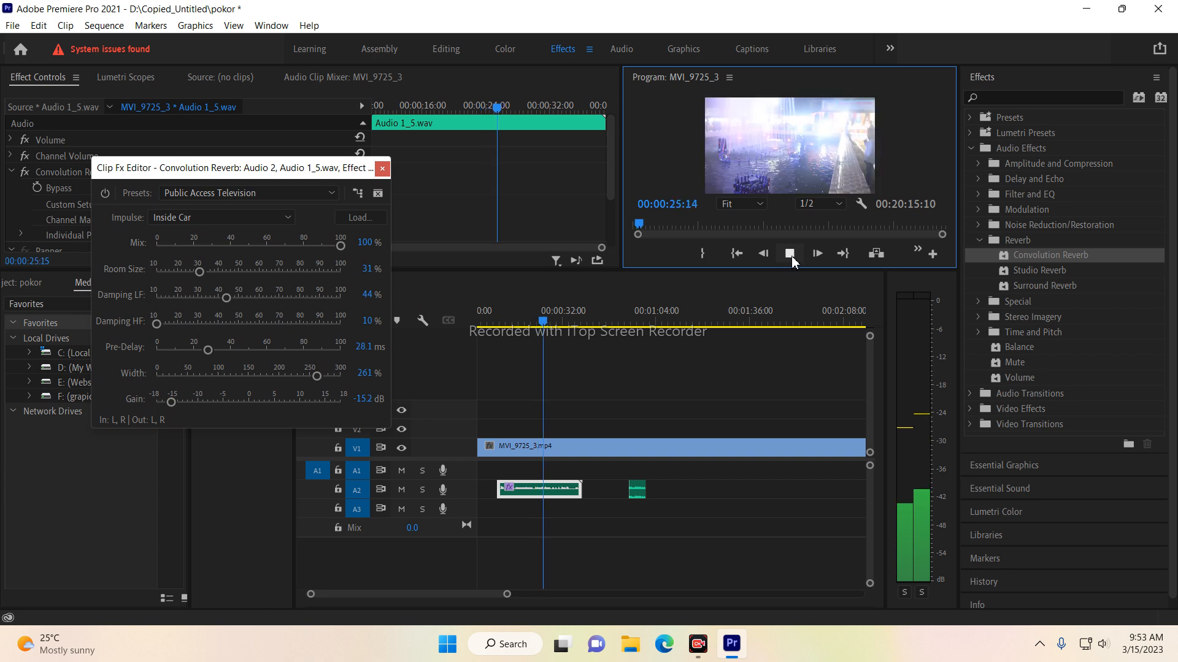
{"action": "left_click", "coordinate": [791, 256]}
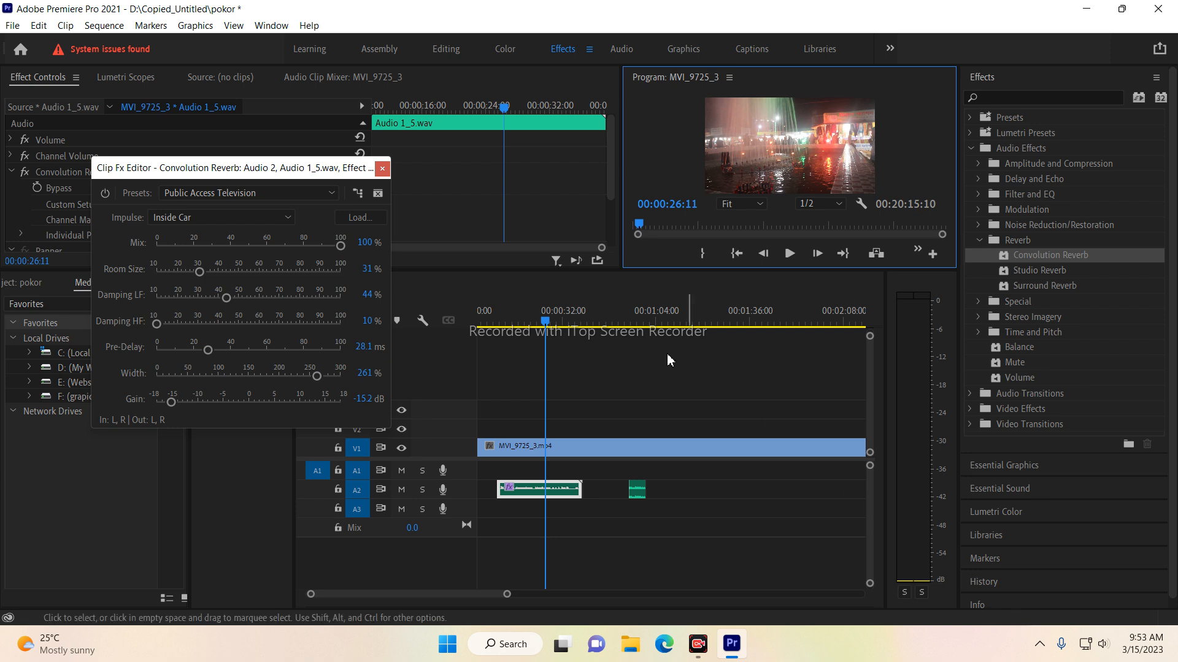
- Replay the reverb voice-over from 00:00:21:29 and raise the system volume during playback
{"action": "left_click", "coordinate": [532, 321]}
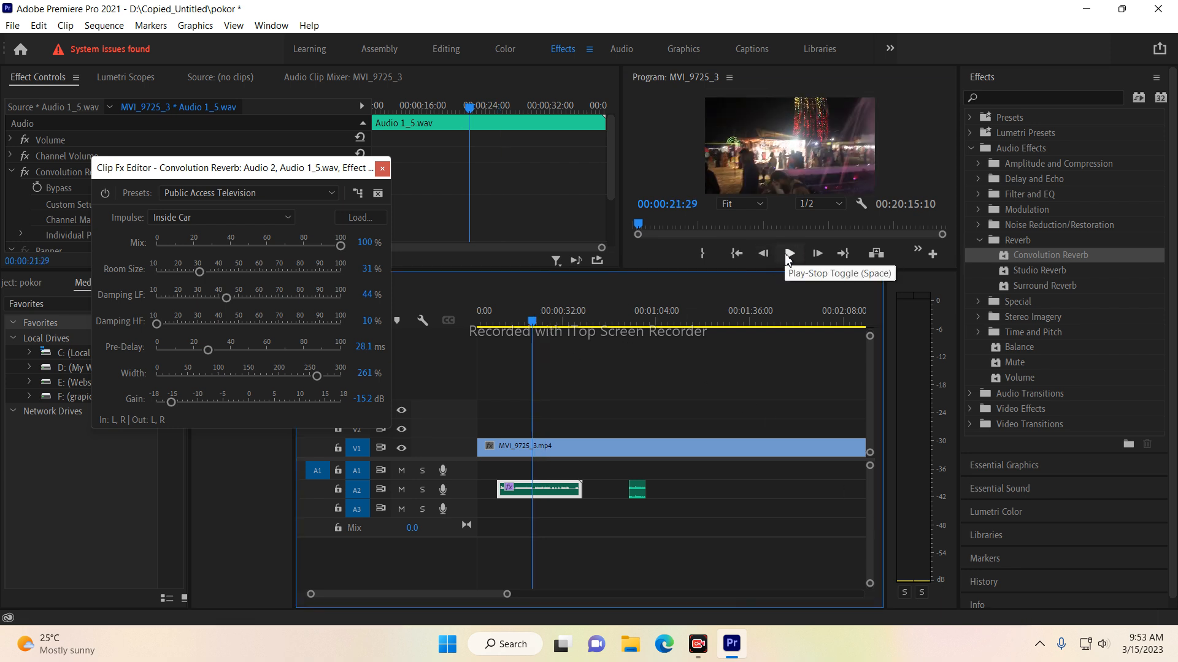
{"action": "left_click", "coordinate": [788, 254]}
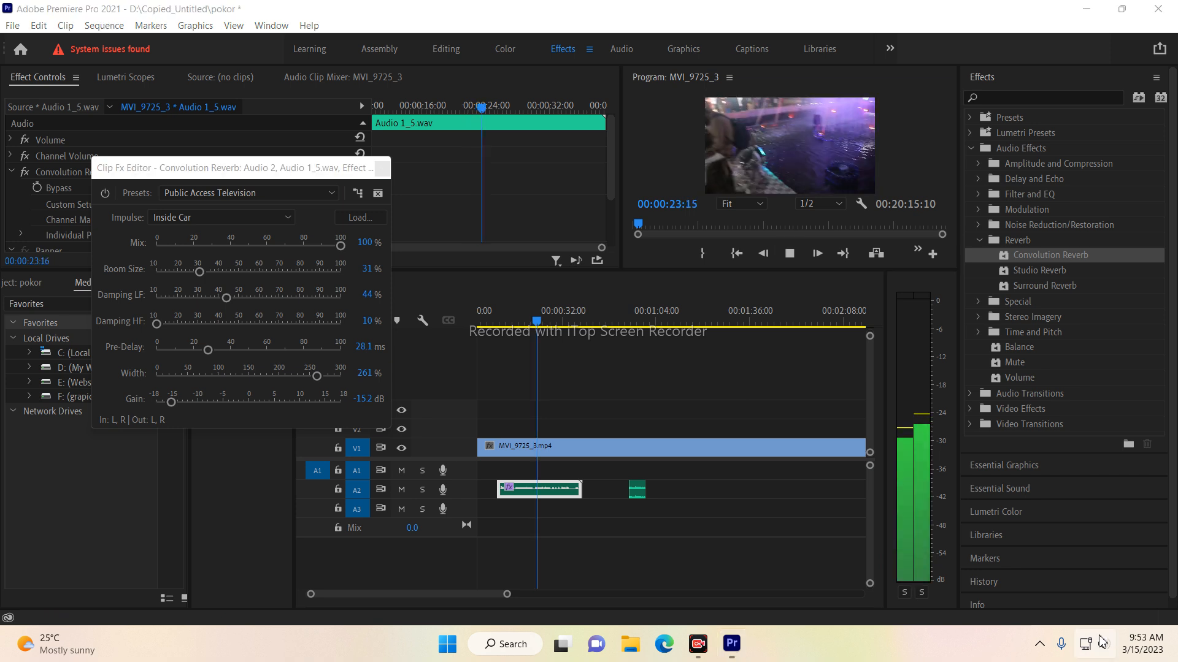
{"action": "left_click", "coordinate": [1103, 644]}
{"action": "left_click_drag", "start_coordinate": [1001, 550], "coordinate": [1050, 550]}
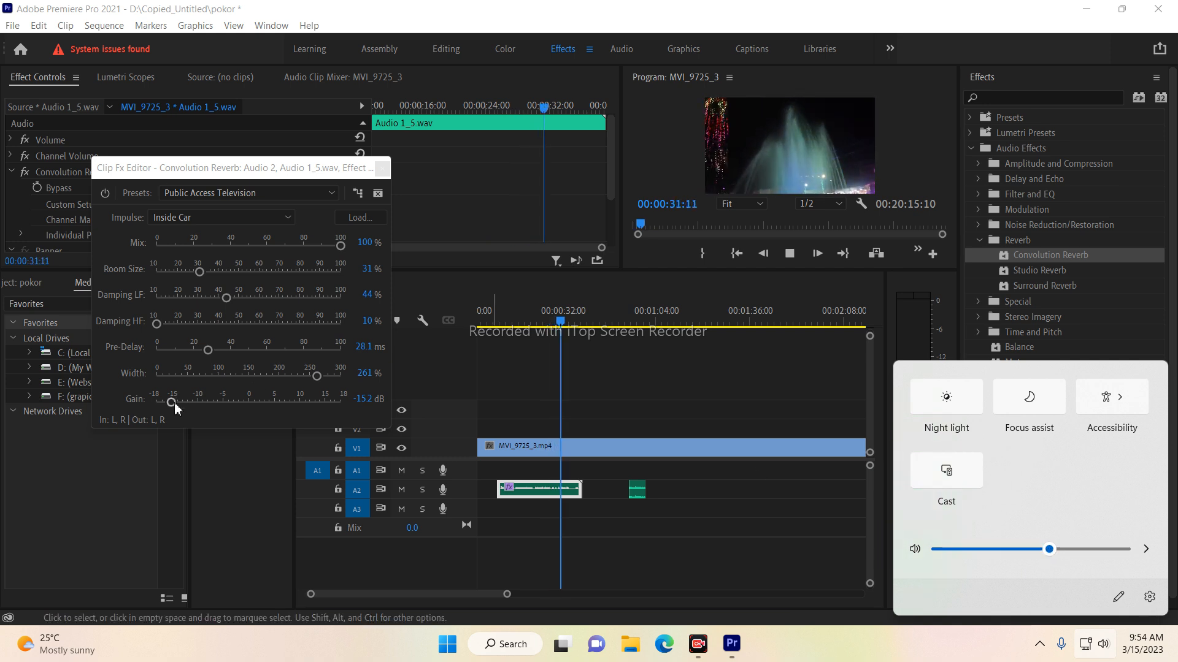
- Set the Convolution Reverb gain to -6 dB during playback and lower the system volume
{"action": "left_click_drag", "start_coordinate": [171, 402], "coordinate": [217, 403]}
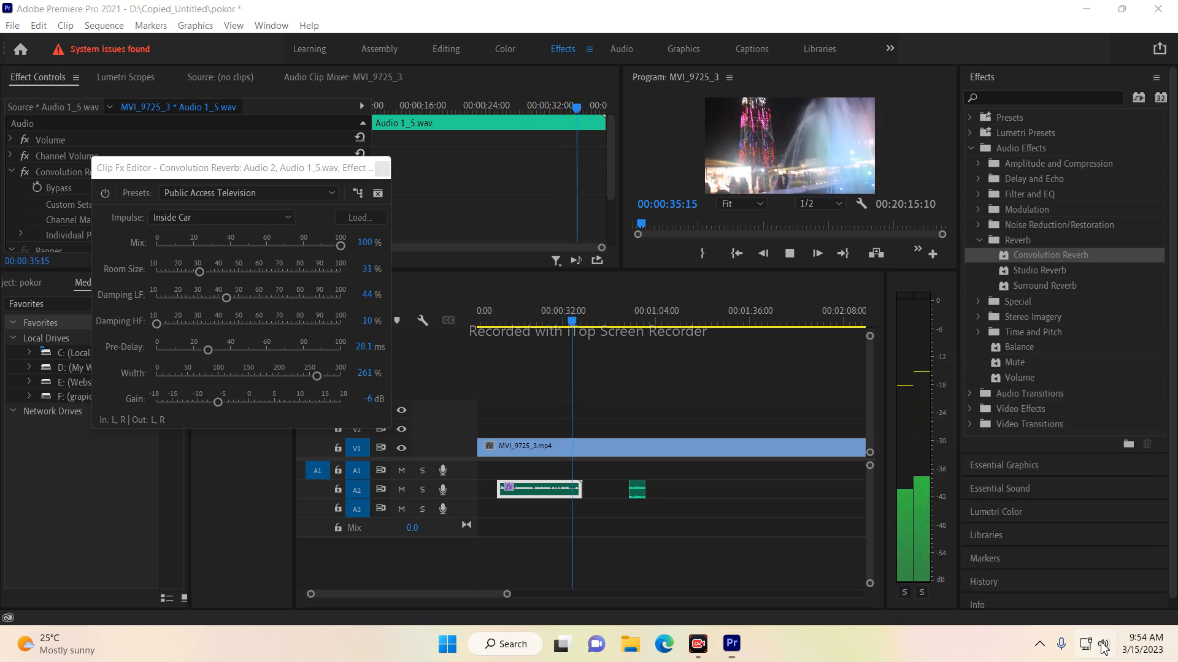
{"action": "left_click", "coordinate": [1095, 644]}
{"action": "left_click", "coordinate": [994, 552]}
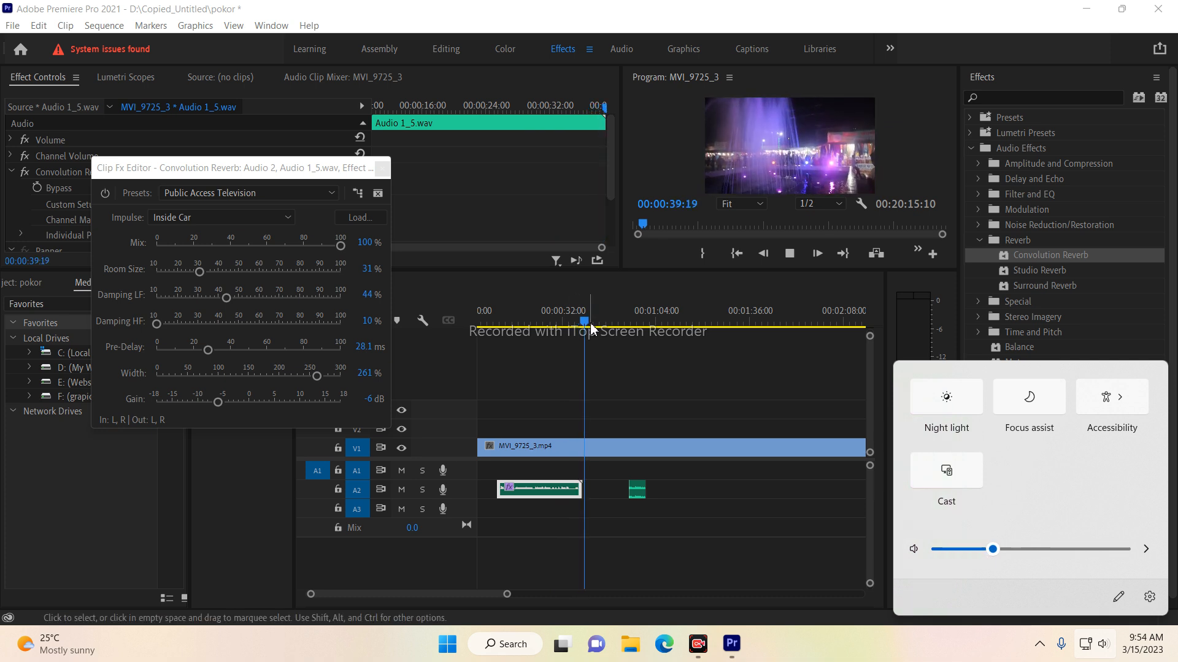
- Play back the voice-over from 00:00:19:19 to check the adjusted reverb gain
{"action": "left_click", "coordinate": [526, 322]}
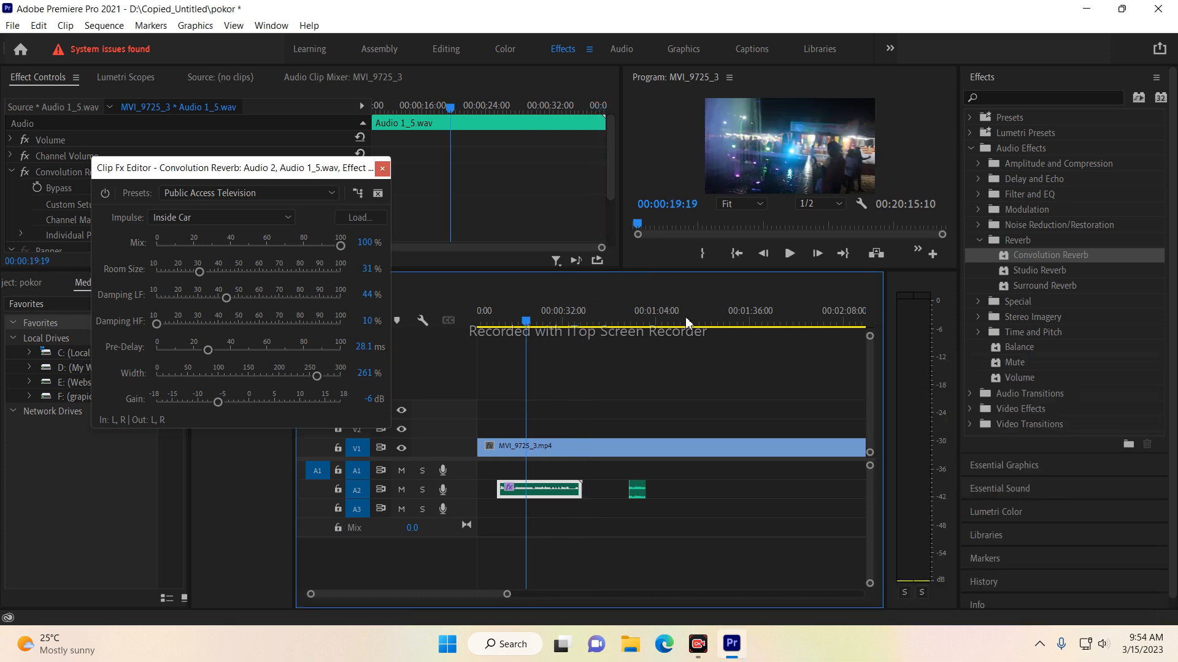
{"action": "left_click", "coordinate": [792, 254]}
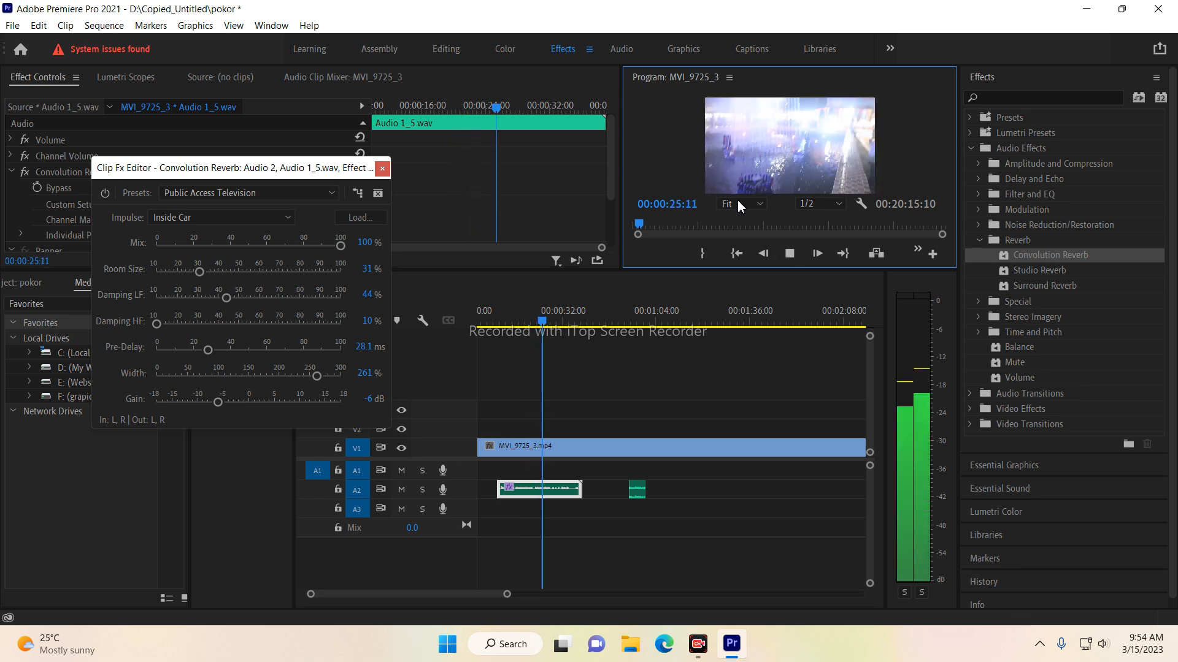
{"action": "left_click", "coordinate": [788, 252]}
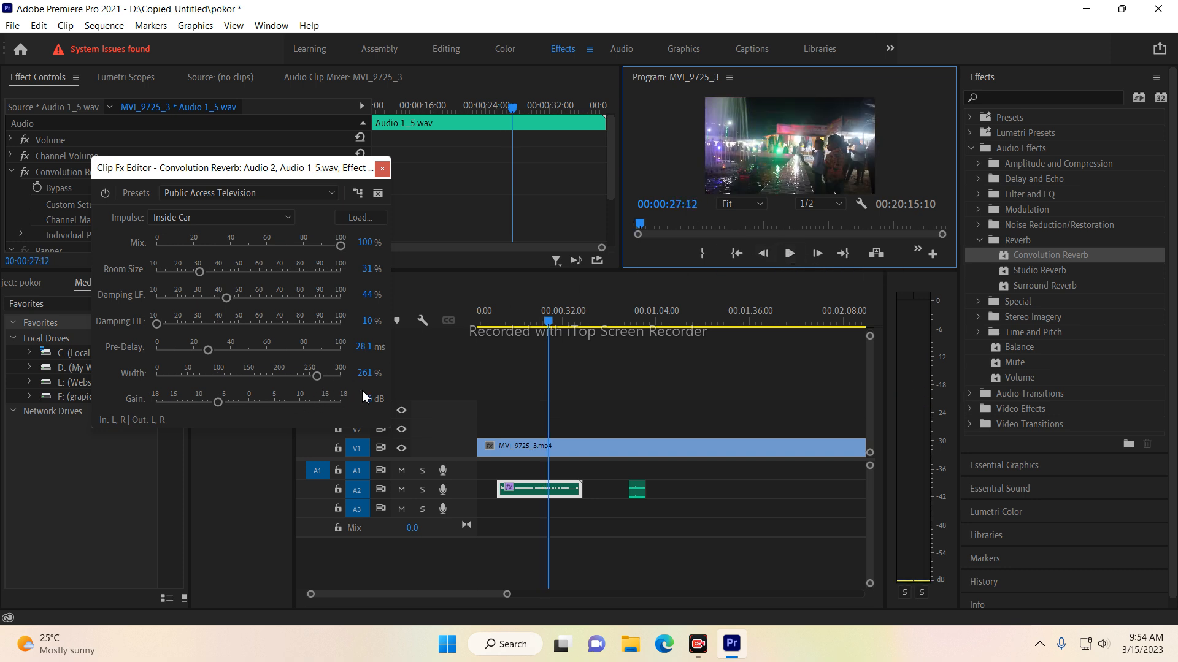
- Set the Convolution Reverb gain to -4.6 dB and close the effect editor
{"action": "left_click_drag", "start_coordinate": [243, 164], "coordinate": [409, 133]}
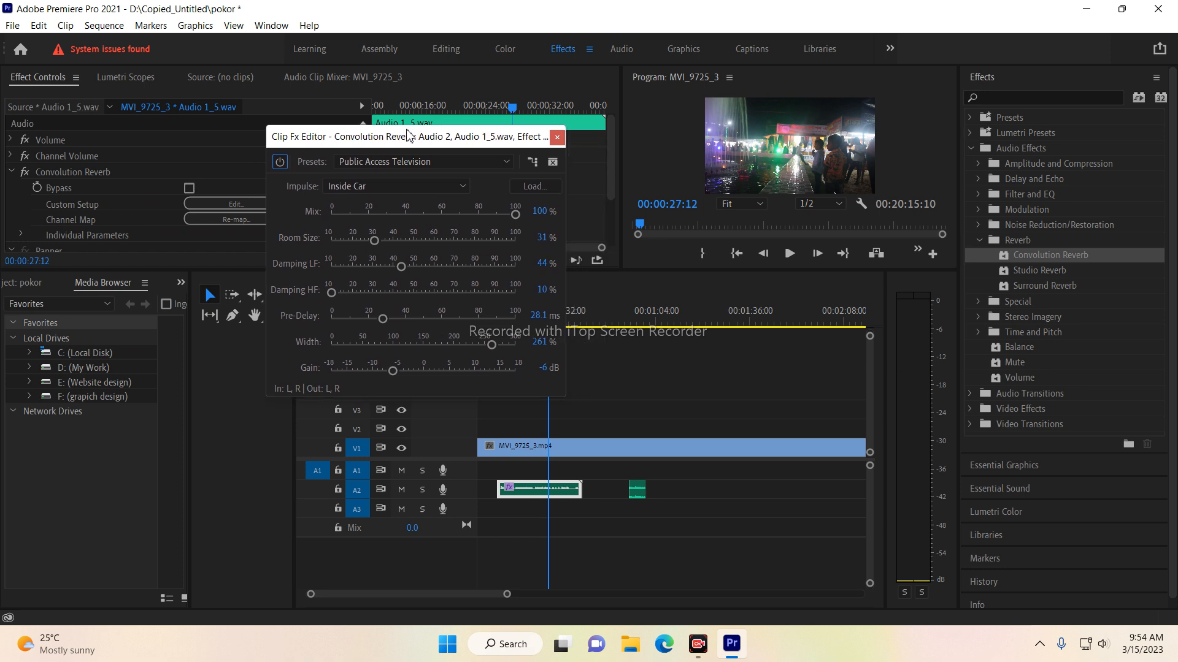
{"action": "left_click", "coordinate": [392, 374]}
{"action": "left_click_drag", "start_coordinate": [396, 381], "coordinate": [401, 380]}
{"action": "left_click", "coordinate": [692, 391]}
{"action": "left_click", "coordinate": [564, 494]}
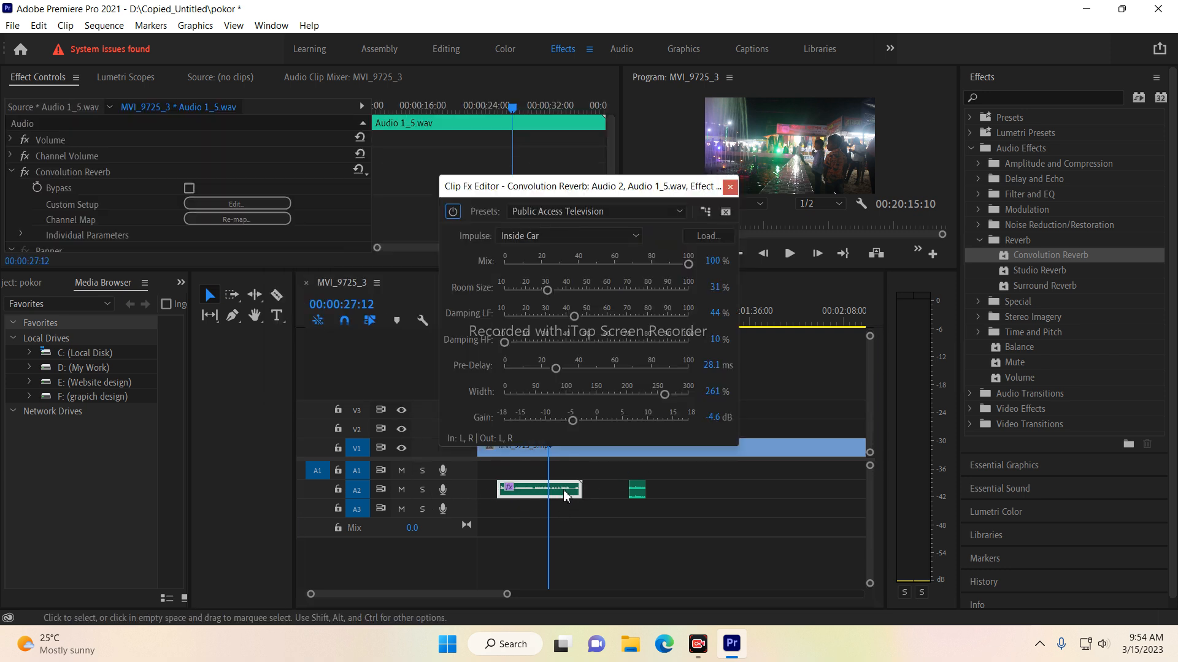
{"action": "left_click", "coordinate": [729, 187]}
- Trim the end of the first voice-over clip on audio track A2 back to 00:00:32:10
{"action": "left_click_drag", "start_coordinate": [580, 489], "coordinate": [548, 480]}
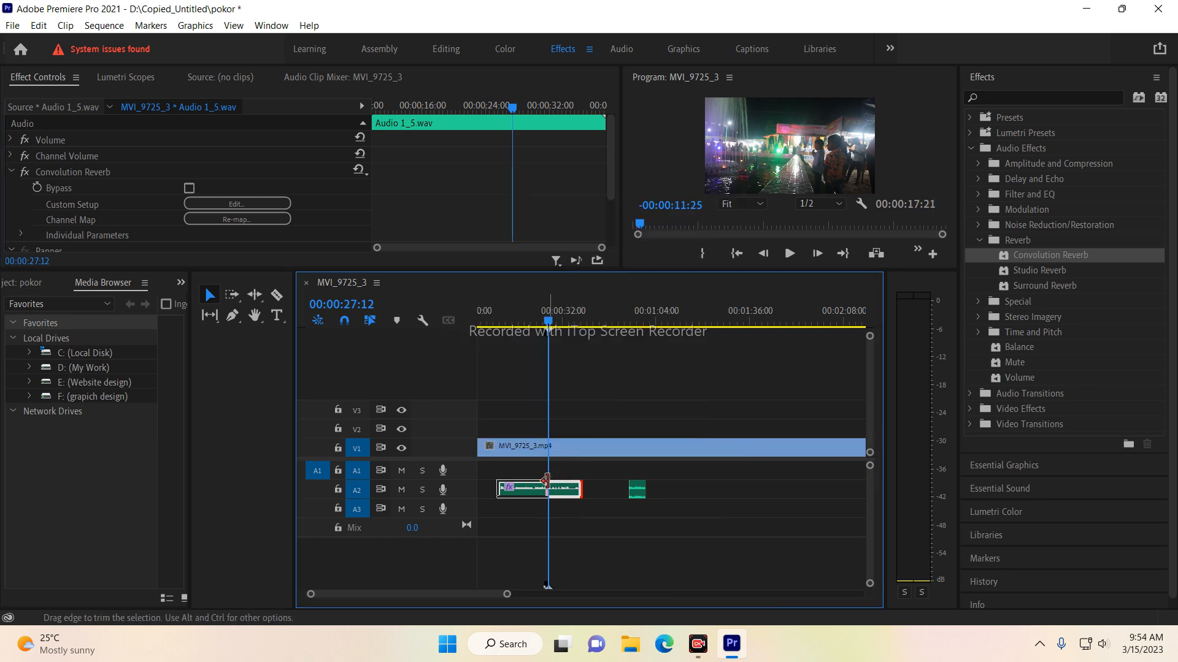
{"action": "left_click", "coordinate": [605, 474]}
{"action": "left_click", "coordinate": [538, 495]}
{"action": "left_click_drag", "start_coordinate": [546, 488], "coordinate": [555, 489]}
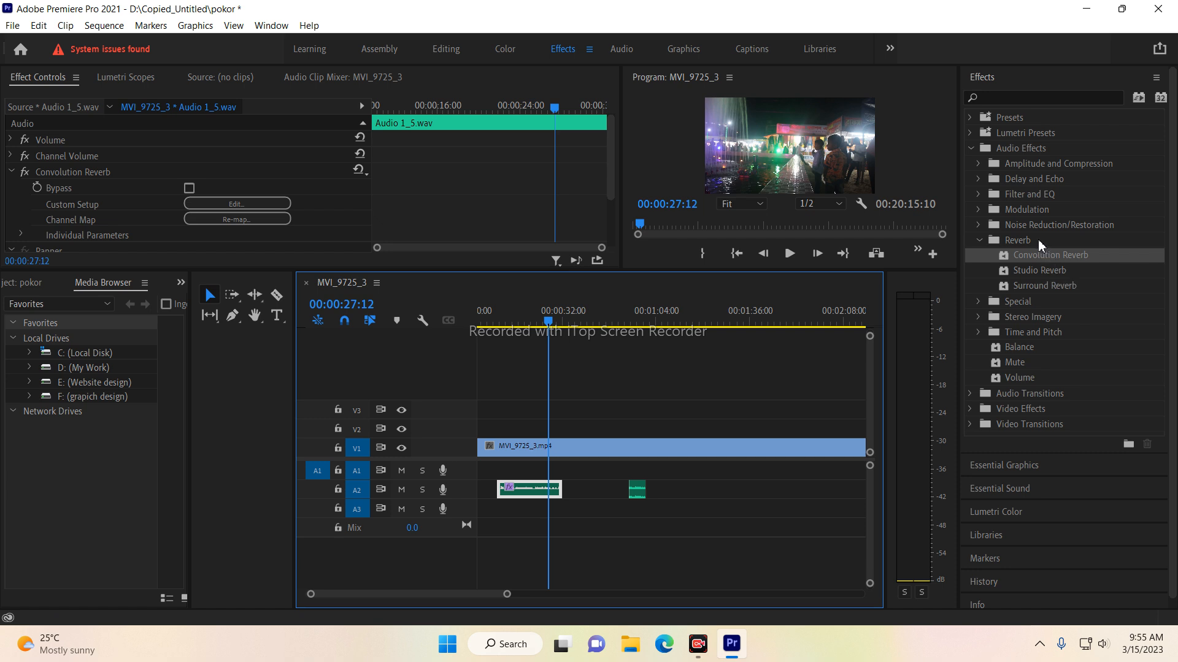
- Apply the Balance audio effect to the first voice-over clip and review its settings among the clip's effects
{"action": "left_click", "coordinate": [975, 150]}
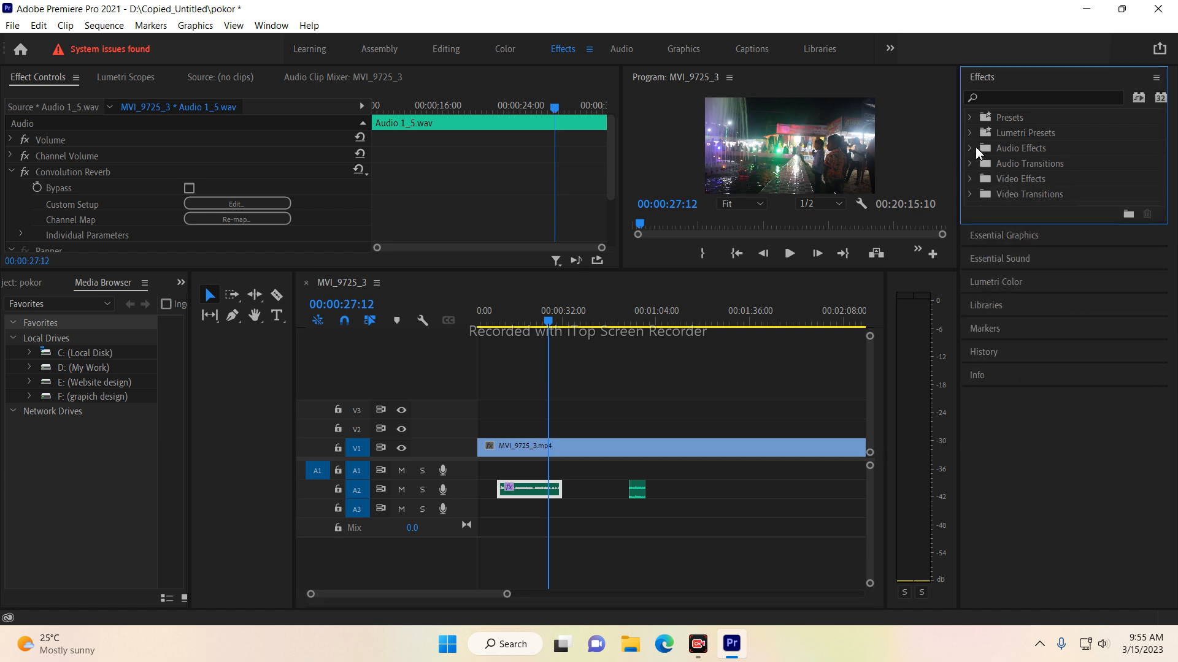
{"action": "left_click", "coordinate": [975, 148]}
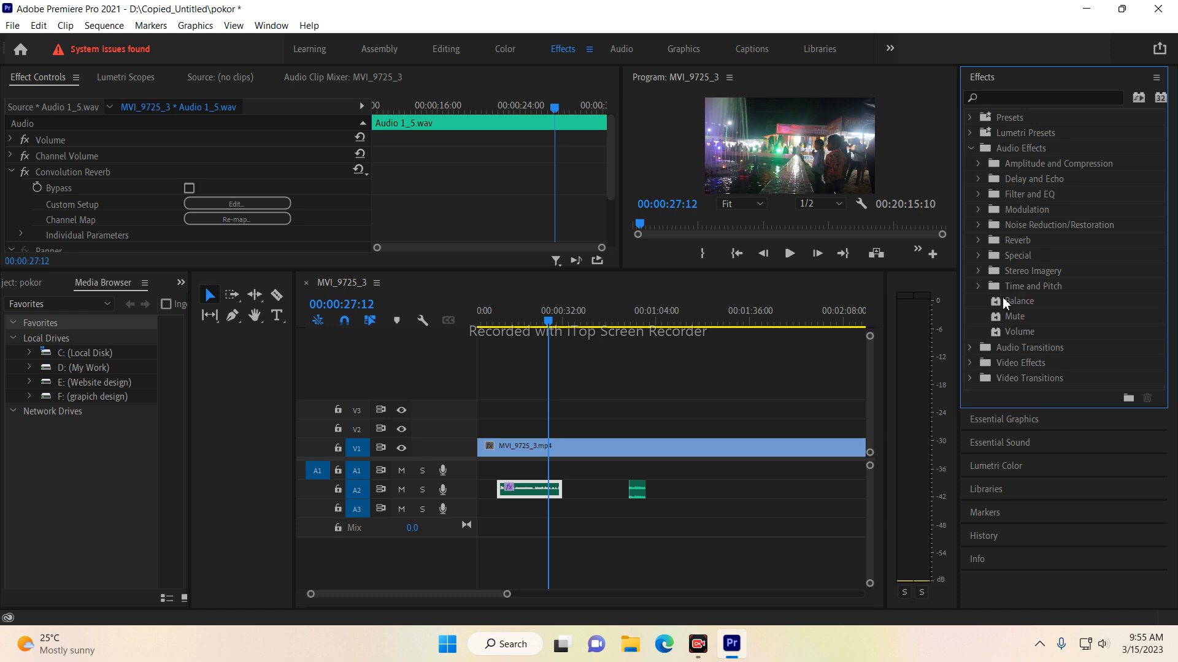
{"action": "left_click_drag", "start_coordinate": [1006, 300], "coordinate": [533, 489]}
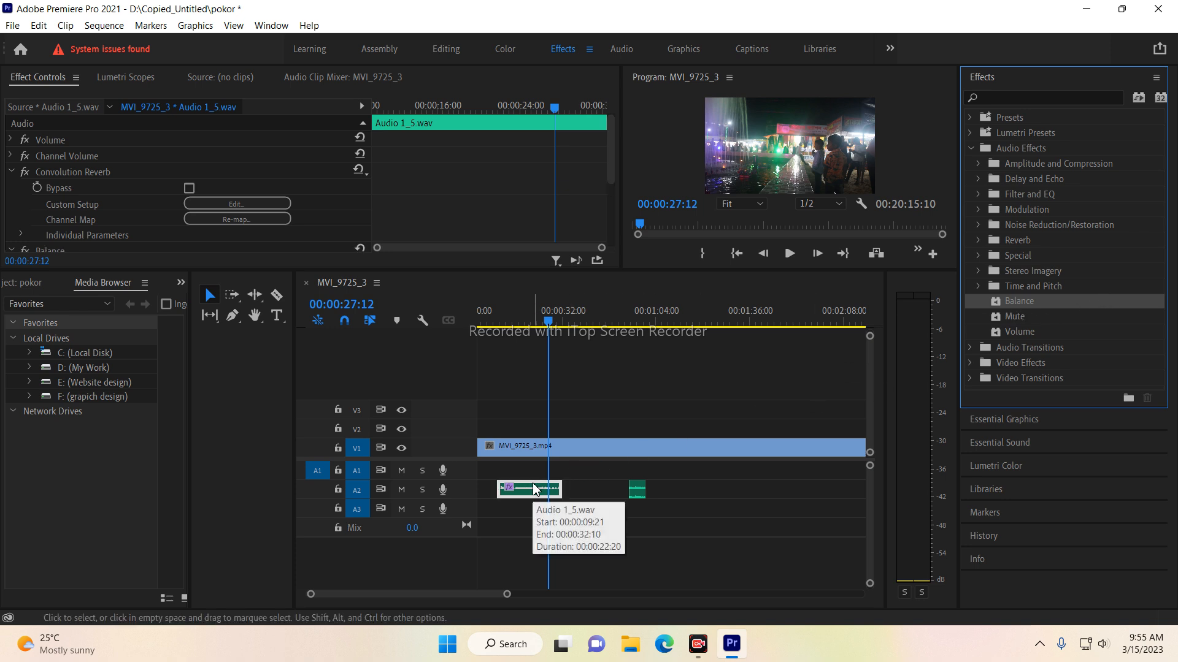
{"action": "left_click", "coordinate": [212, 205]}
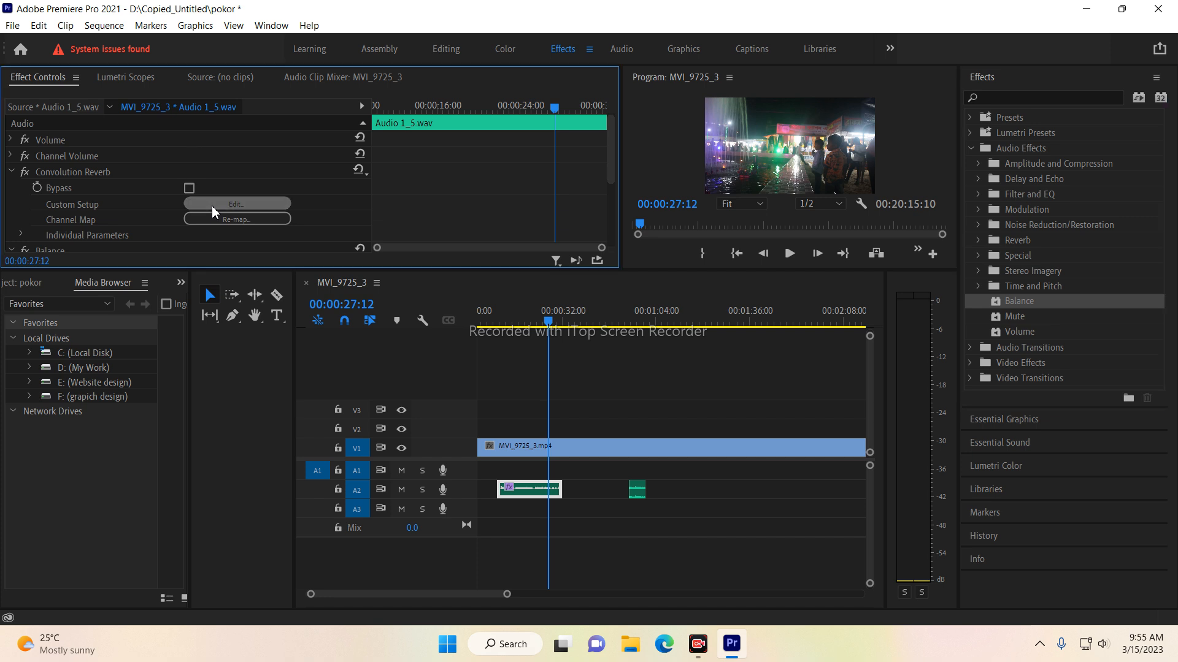
{"action": "left_click", "coordinate": [212, 205]}
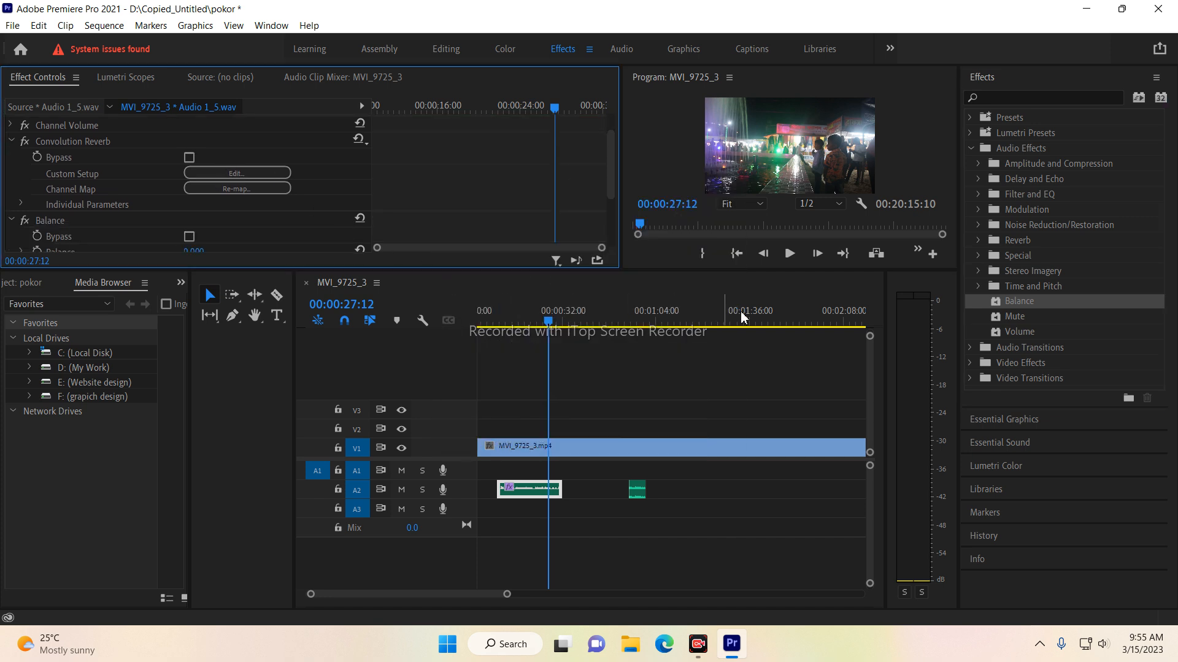
{"action": "scroll", "coordinate": [301, 203], "scroll_direction": "down", "scroll_amount": 4}
{"action": "scroll", "coordinate": [302, 206], "scroll_direction": "up", "scroll_amount": 5}
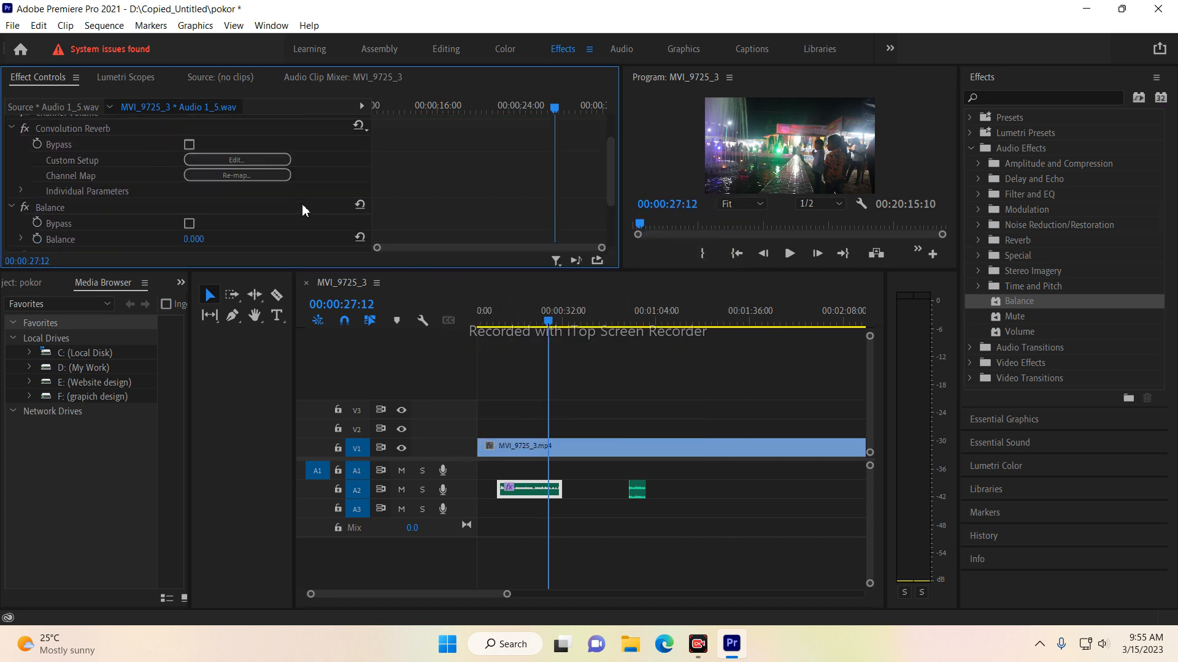
- Apply a second Balance effect to the first voice-over clip and play it briefly from 00:00:27:12
{"action": "left_click_drag", "start_coordinate": [1019, 305], "coordinate": [546, 494]}
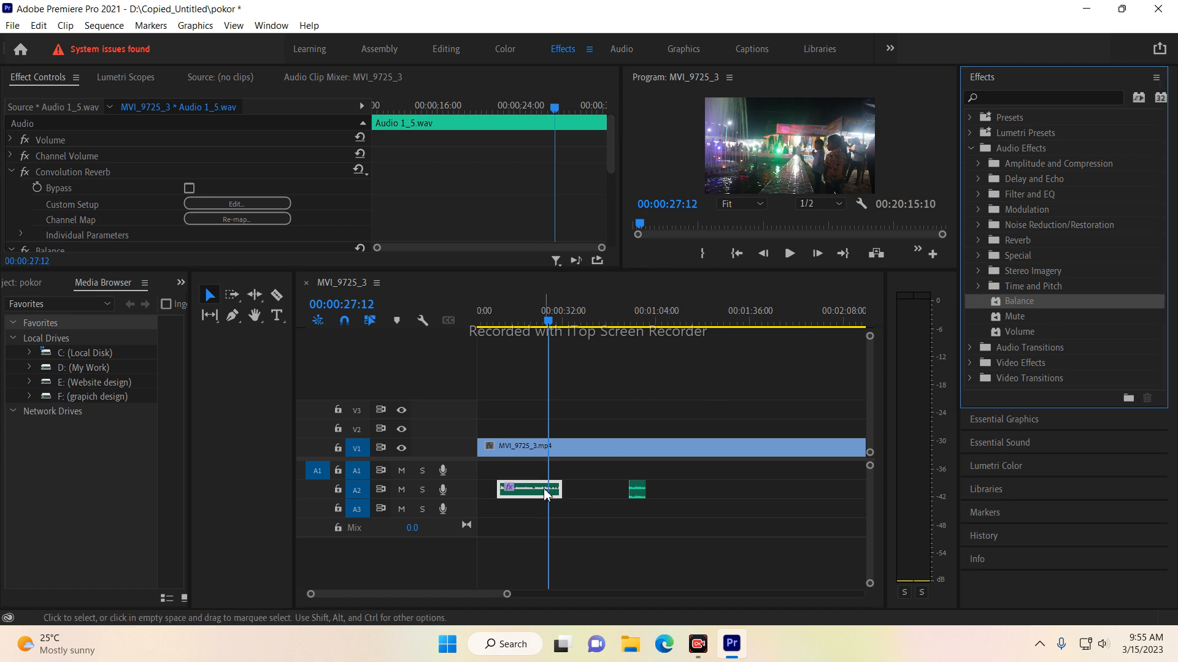
{"action": "scroll", "coordinate": [258, 193], "scroll_direction": "down", "scroll_amount": 4}
{"action": "scroll", "coordinate": [257, 195], "scroll_direction": "down", "scroll_amount": 1}
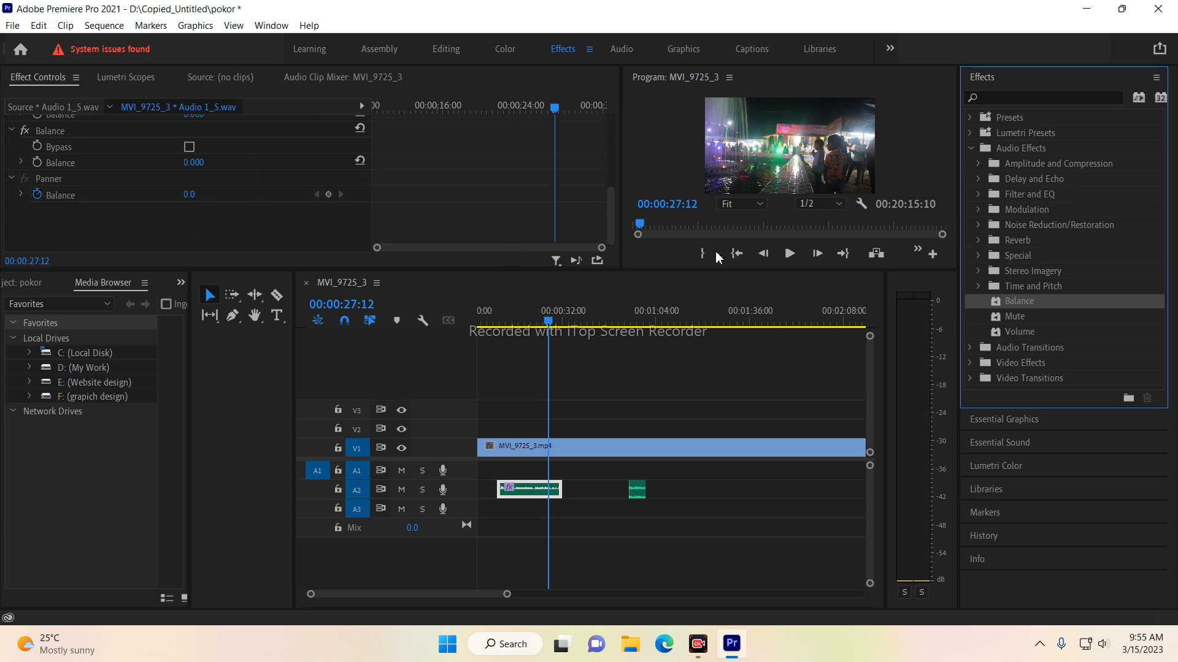
{"action": "left_click", "coordinate": [789, 254]}
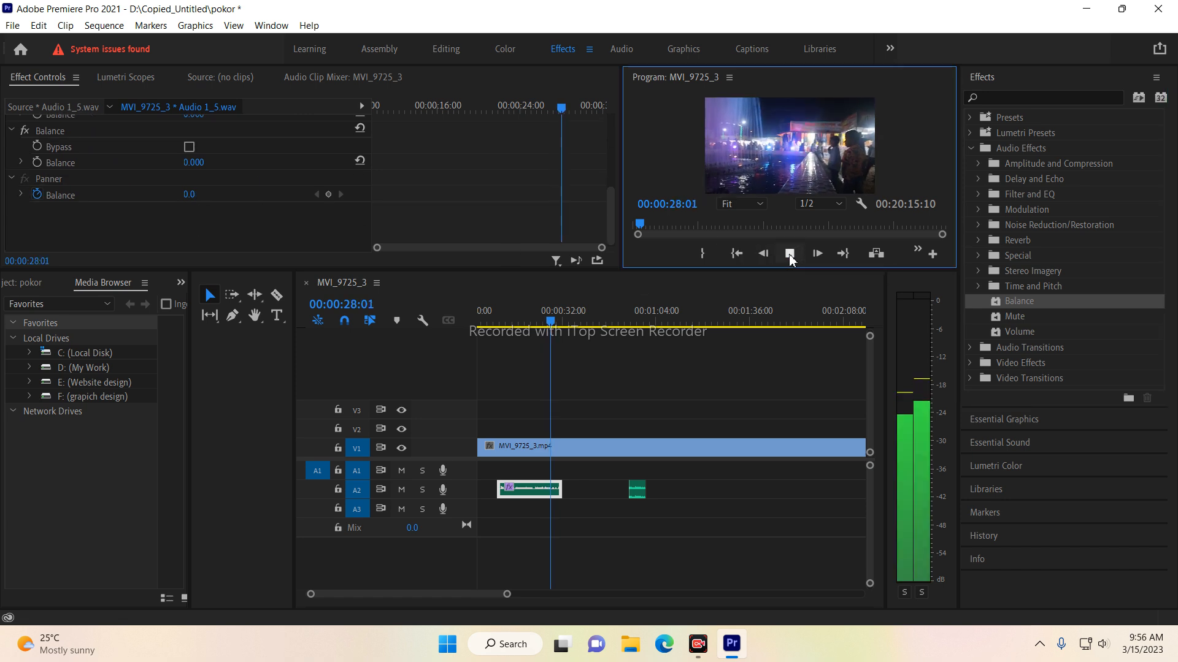
{"action": "left_click", "coordinate": [790, 253]}
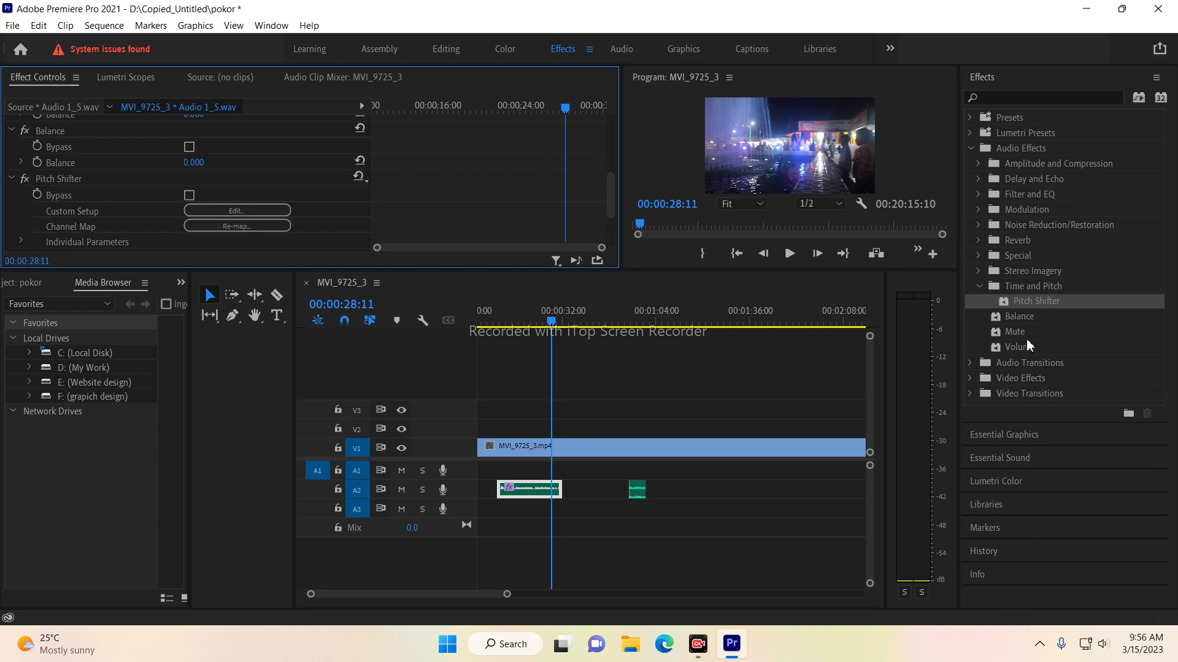
- Apply the Pitch Shifter effect to the first voice-over clip and open its custom setup with the playhead at 00:00:24:10
{"action": "left_click", "coordinate": [1056, 309]}
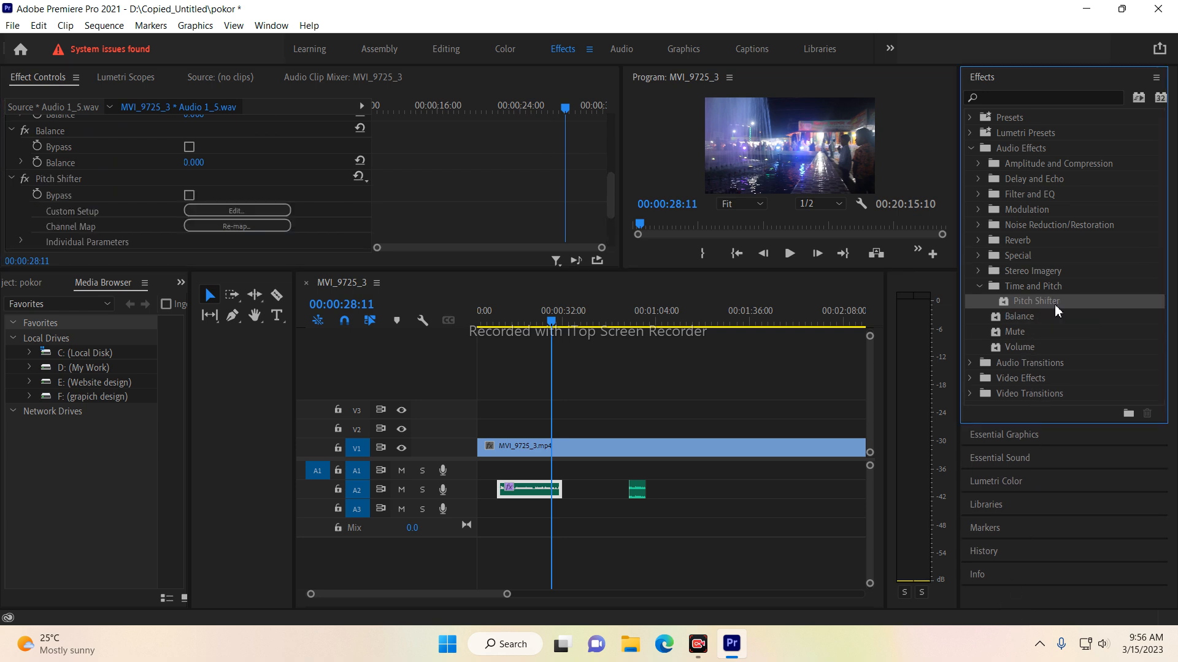
{"action": "left_click_drag", "start_coordinate": [1053, 310], "coordinate": [529, 489]}
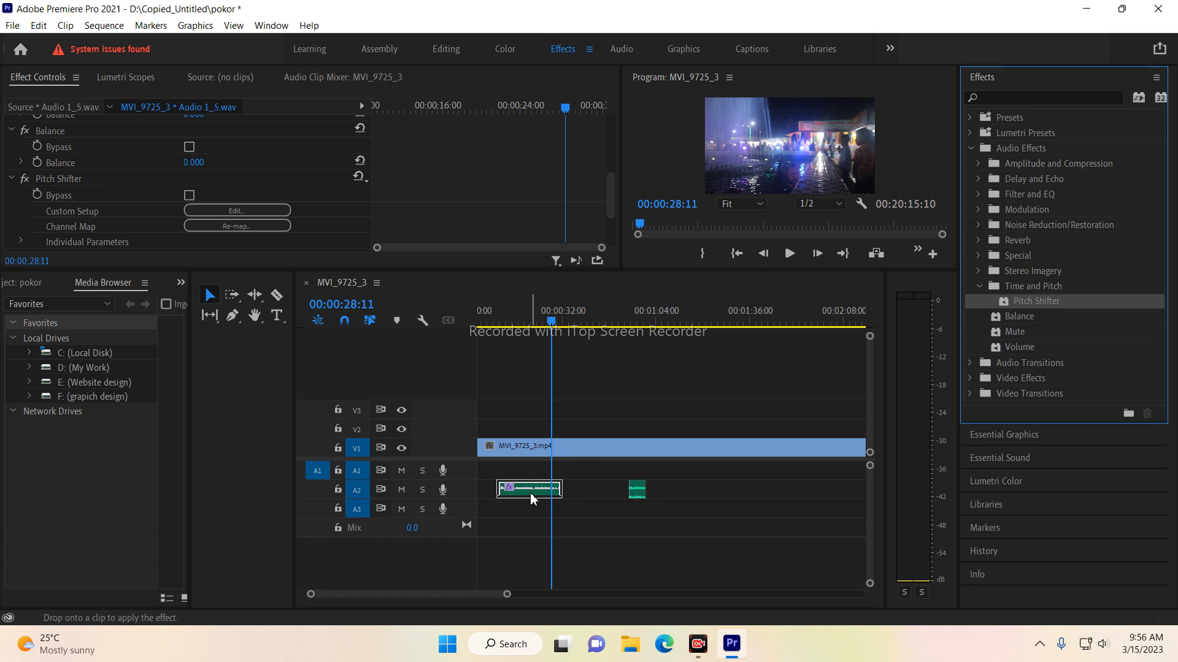
{"action": "left_click", "coordinate": [237, 213]}
{"action": "left_click_drag", "start_coordinate": [592, 178], "coordinate": [326, 161]}
{"action": "left_click_drag", "start_coordinate": [551, 321], "coordinate": [541, 323]}
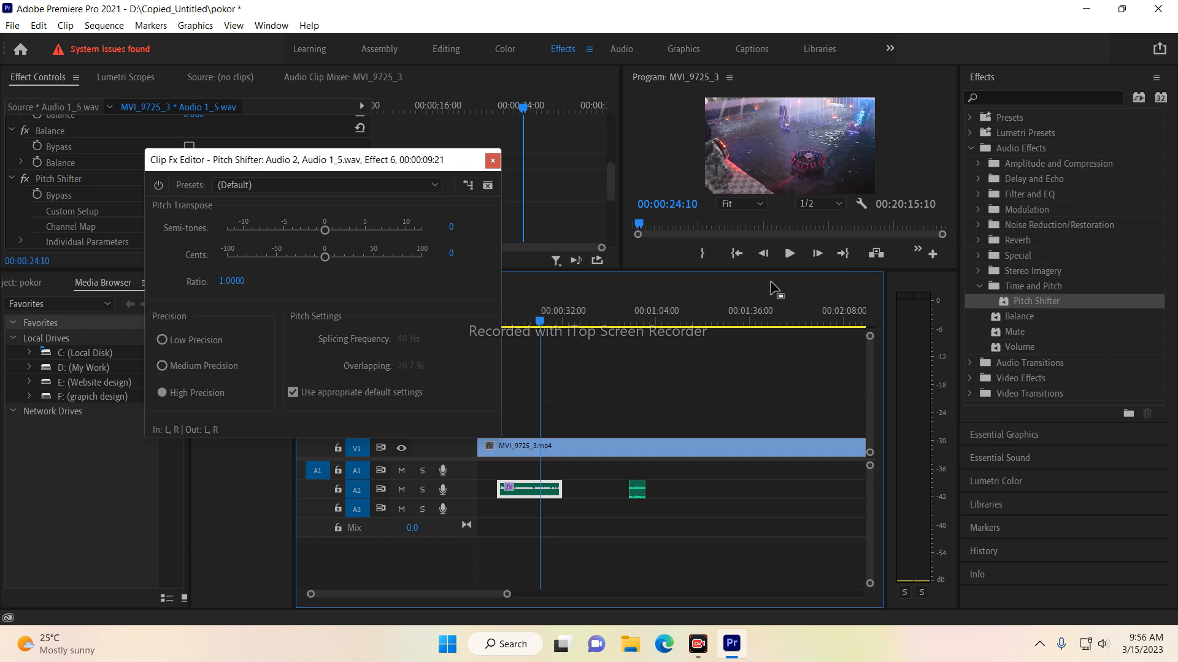
- Play the voice-over clip from 00:00:24:10 and raise the system volume slightly
{"action": "left_click", "coordinate": [789, 254]}
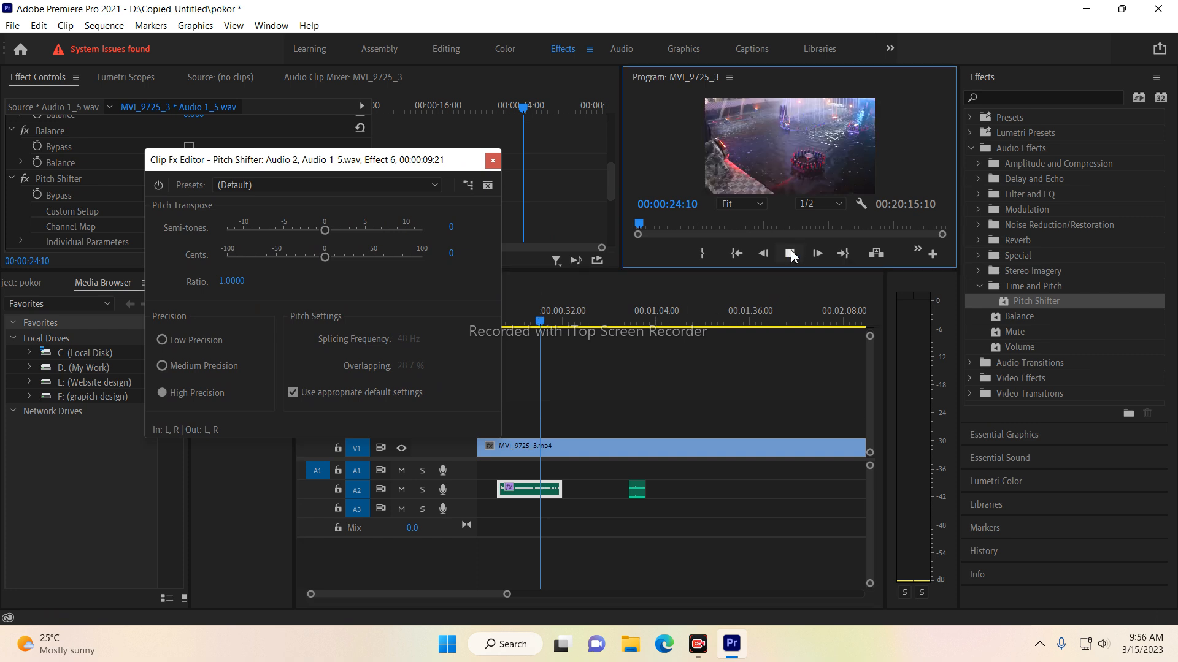
{"action": "left_click", "coordinate": [1102, 649]}
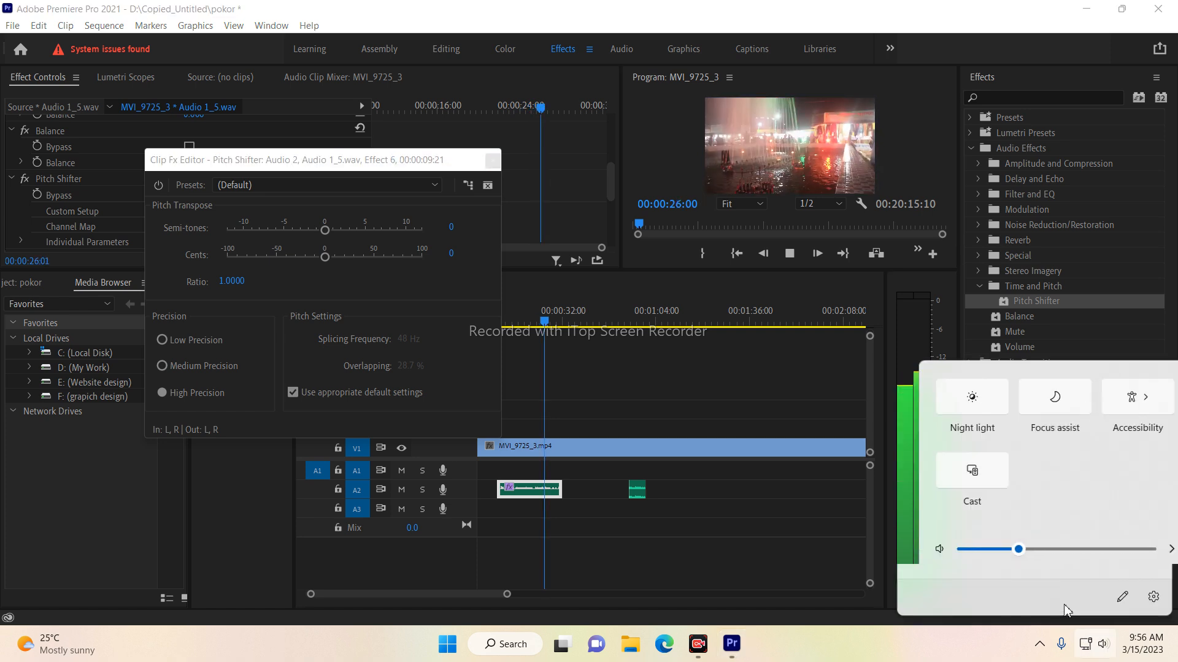
{"action": "mouse_move", "coordinate": [993, 549]}
{"action": "left_mouse_down"}
{"action": "mouse_move", "coordinate": [1009, 549]}
{"action": "mouse_move", "coordinate": [999, 549]}
{"action": "left_mouse_up"}
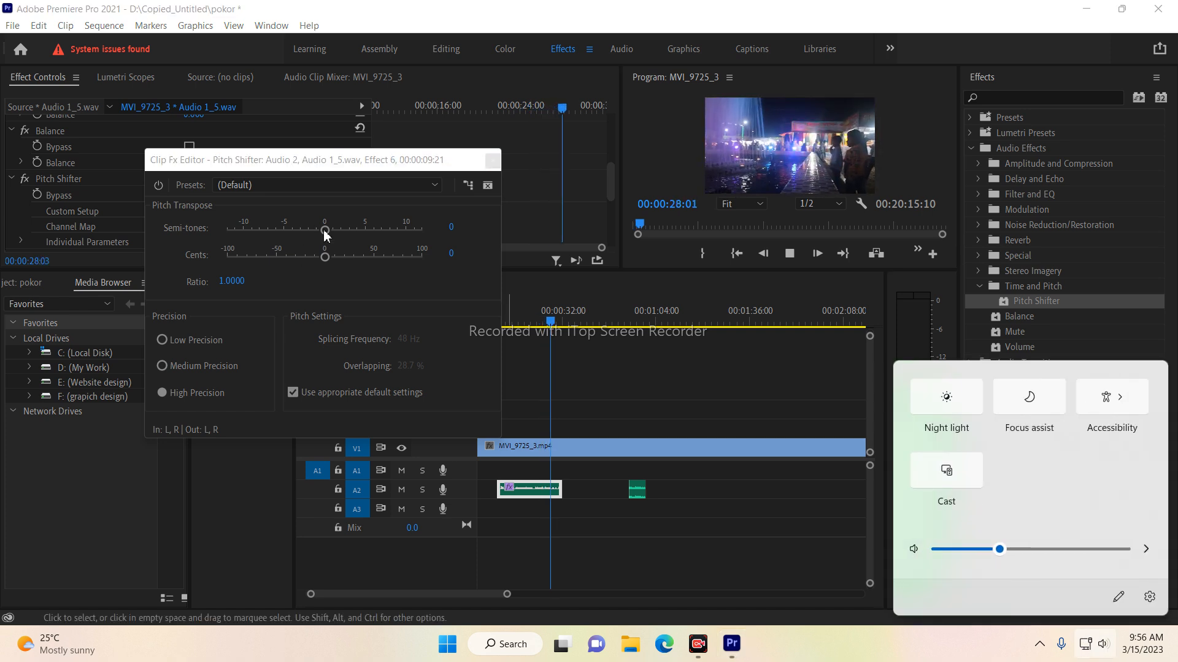
- Set the Pitch Shifter's semi-tones to 6 while the sequence plays
{"action": "left_click", "coordinate": [340, 236]}
{"action": "left_click_drag", "start_coordinate": [339, 236], "coordinate": [379, 239]}
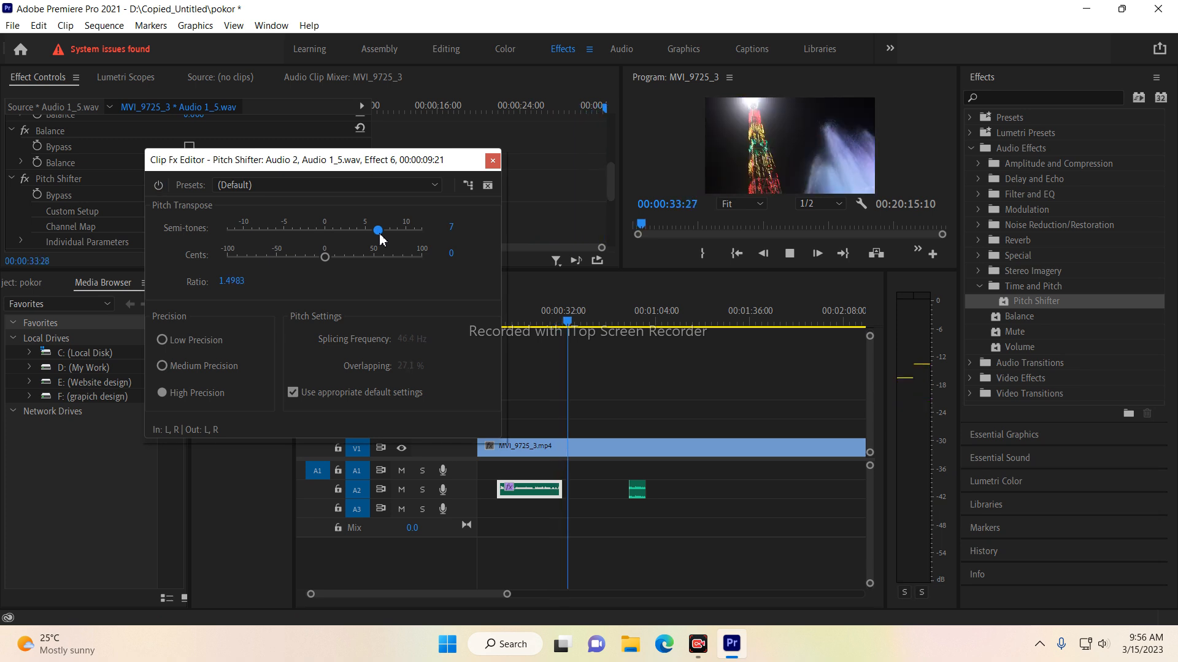
{"action": "left_click_drag", "start_coordinate": [379, 233], "coordinate": [371, 234]}
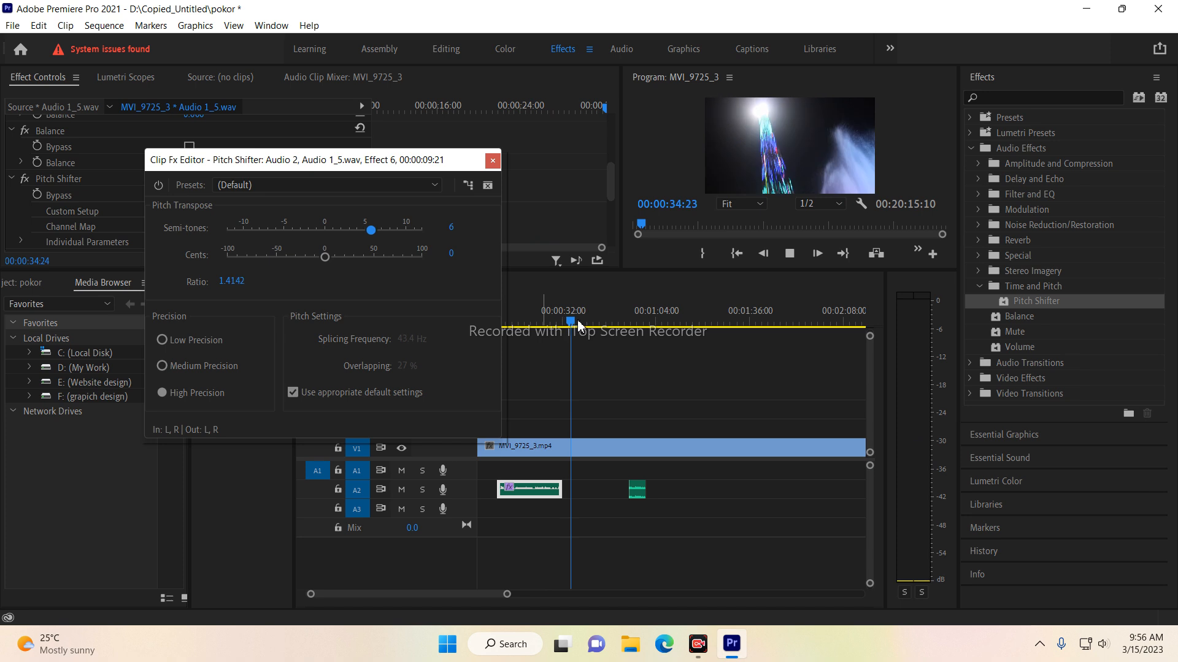
- Play the voice-over from 00:00:21:06 and set the Pitch Shifter's semi-tones to 11
{"action": "left_click", "coordinate": [531, 320]}
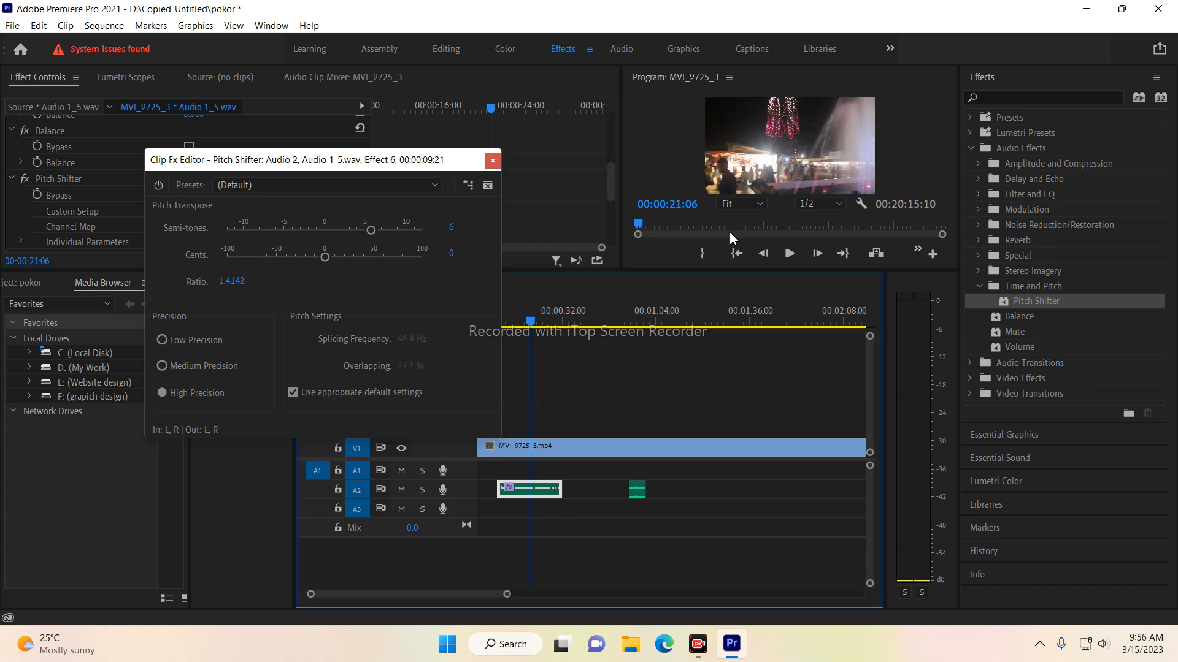
{"action": "left_click", "coordinate": [790, 253]}
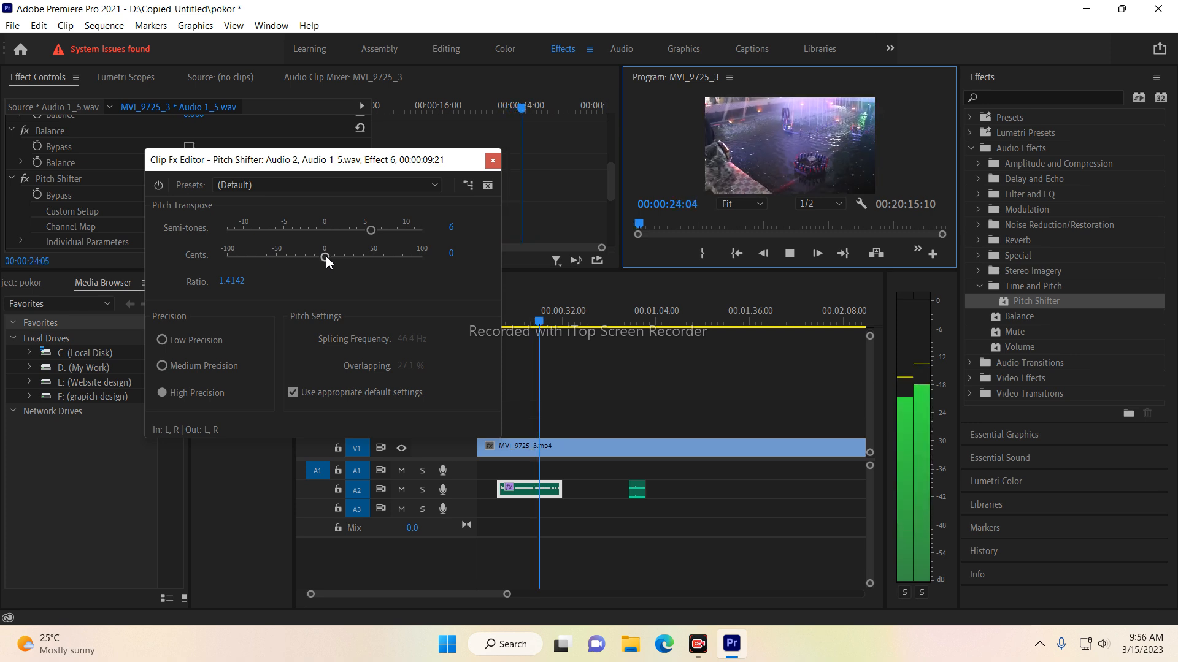
{"action": "left_click_drag", "start_coordinate": [294, 231], "coordinate": [412, 231]}
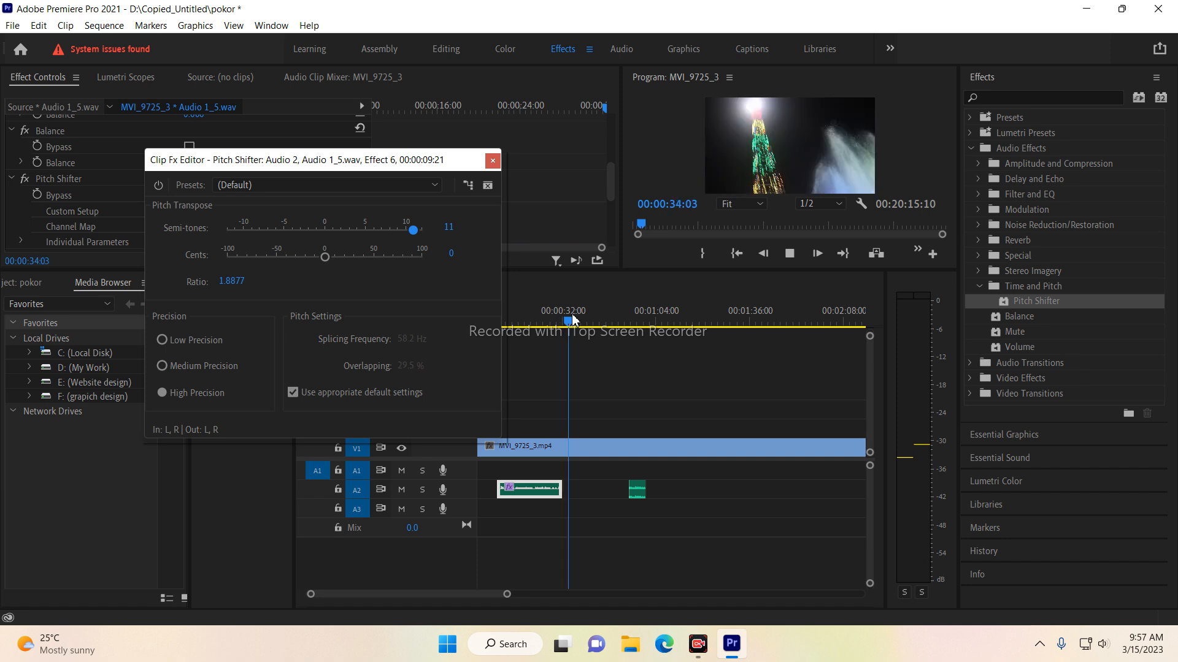
- Set the Pitch Shifter's cents to 21 and preview the voice-over from 00:00:18:17, leaving the effect's custom setup closed
{"action": "left_click_drag", "start_coordinate": [572, 319], "coordinate": [523, 320]}
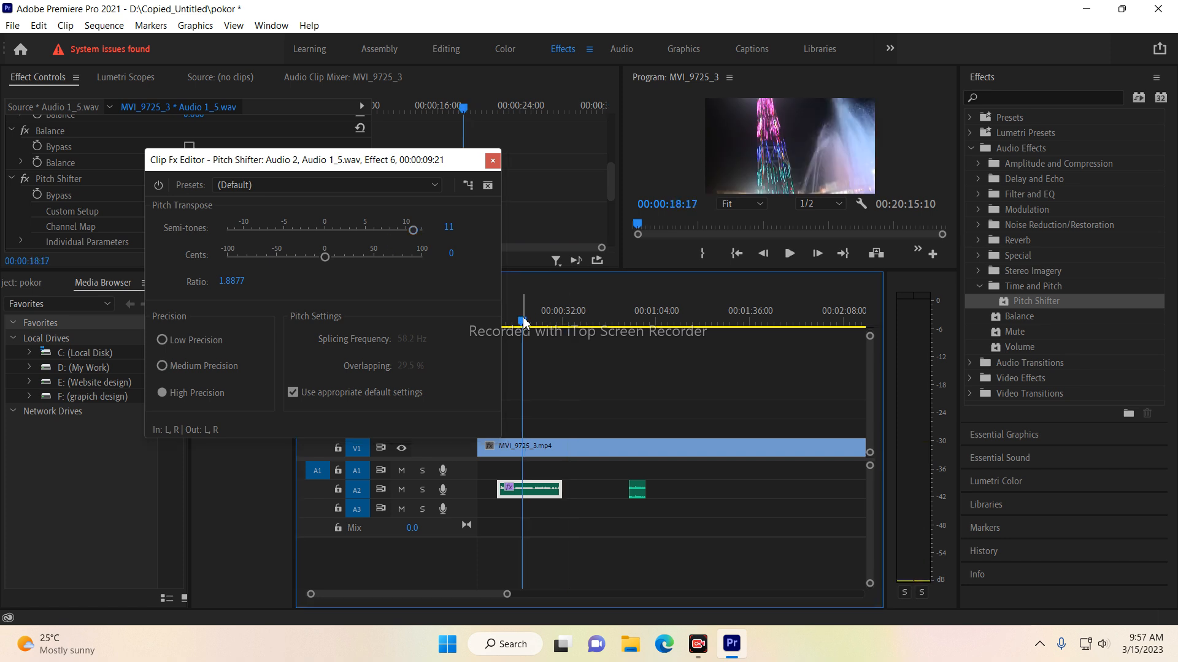
{"action": "left_click_drag", "start_coordinate": [325, 256], "coordinate": [341, 263]}
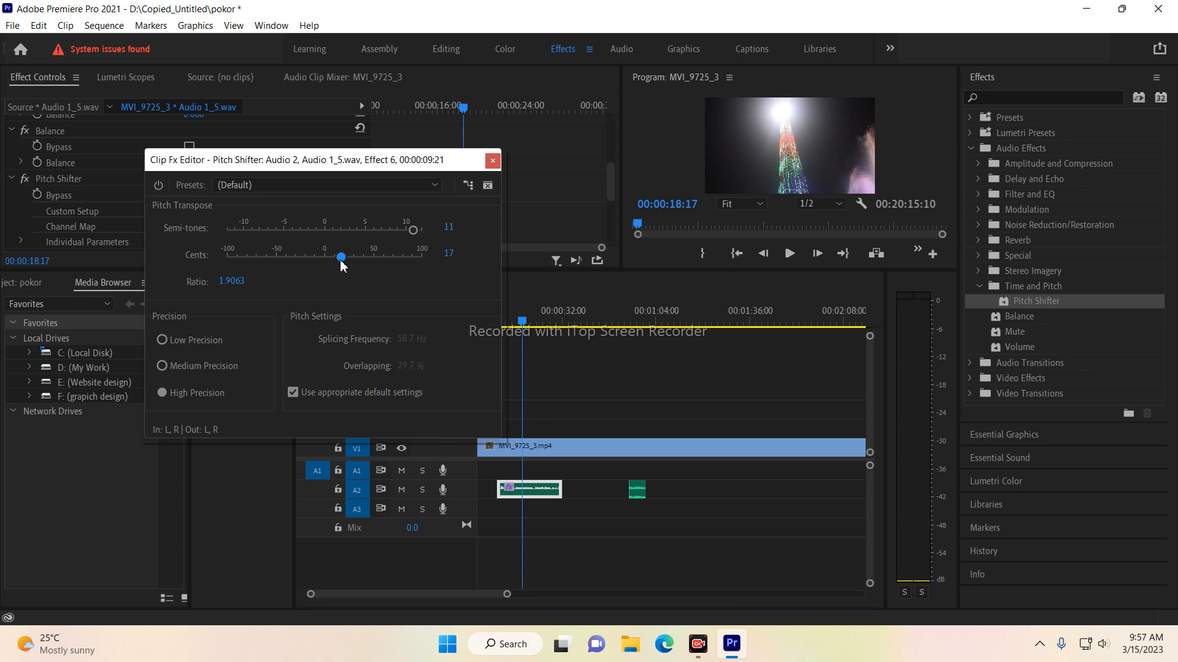
{"action": "left_click_drag", "start_coordinate": [341, 264], "coordinate": [347, 263]}
{"action": "left_click", "coordinate": [789, 256]}
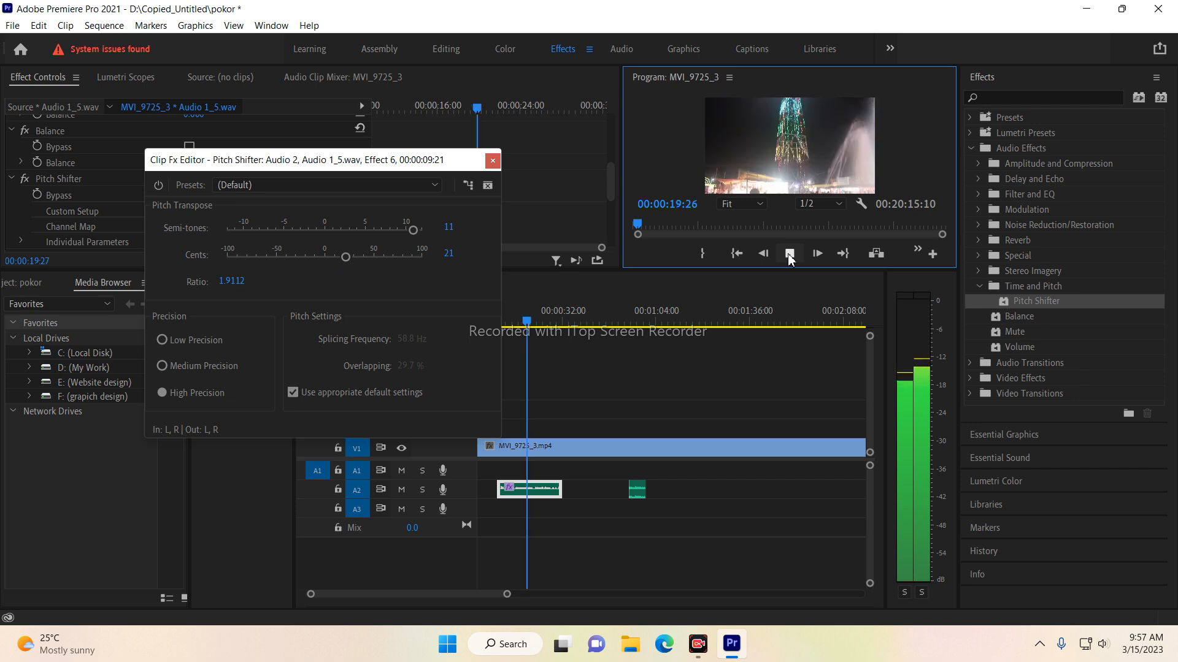
{"action": "left_click", "coordinate": [789, 255]}
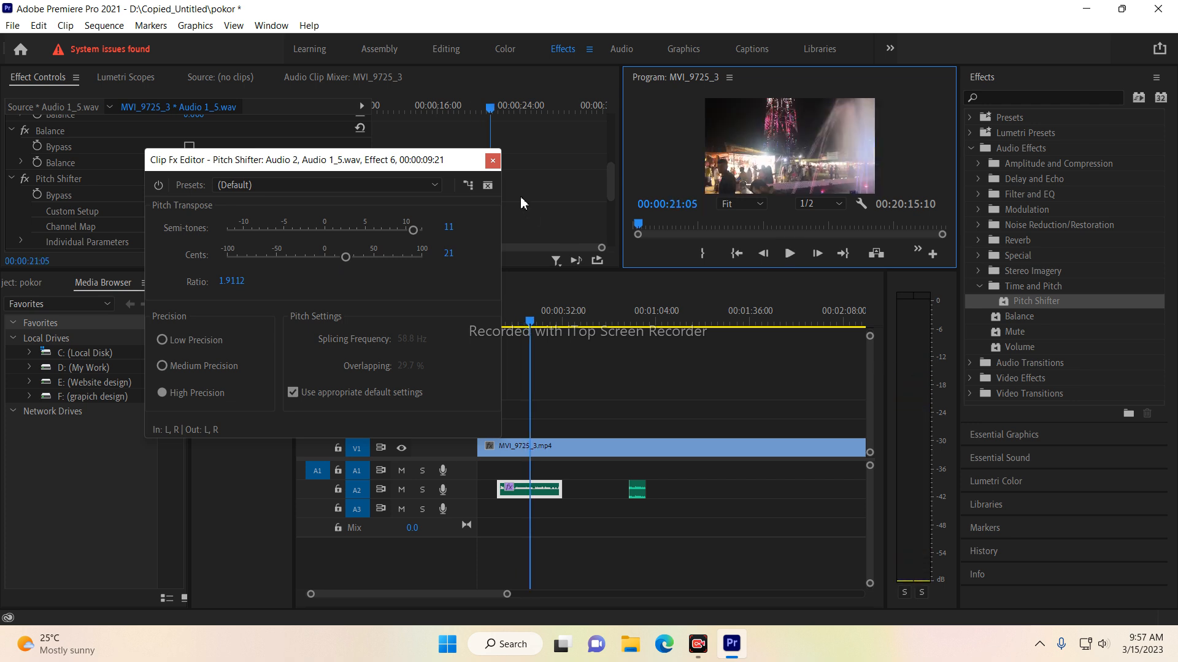
{"action": "left_click", "coordinate": [493, 161]}
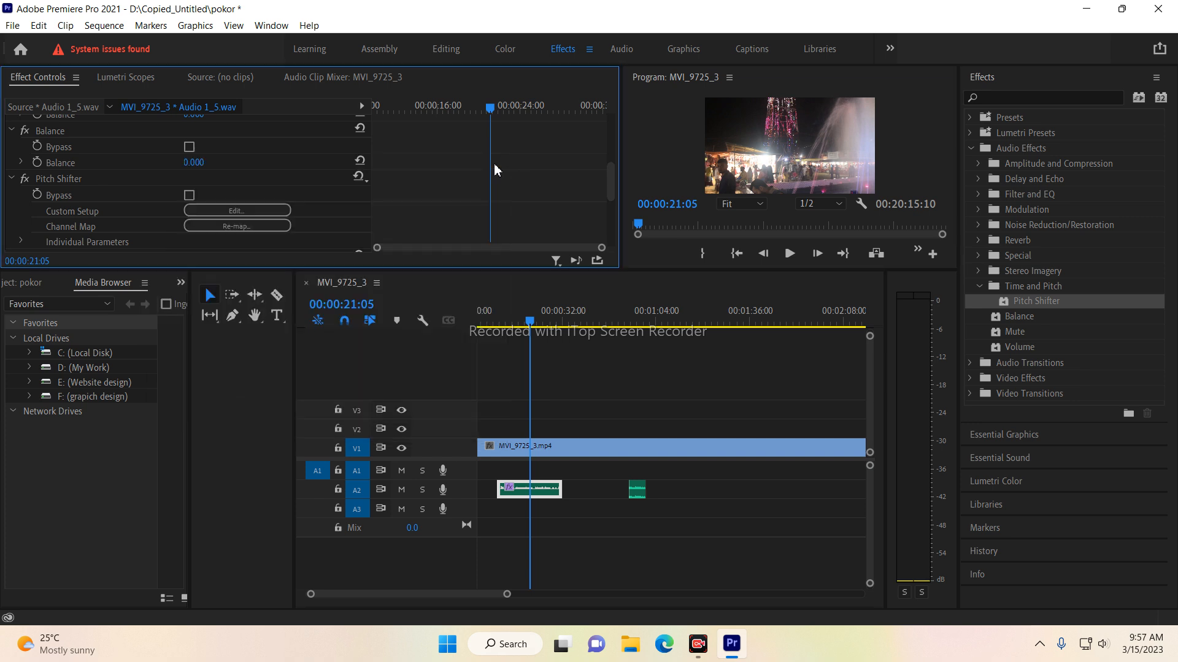